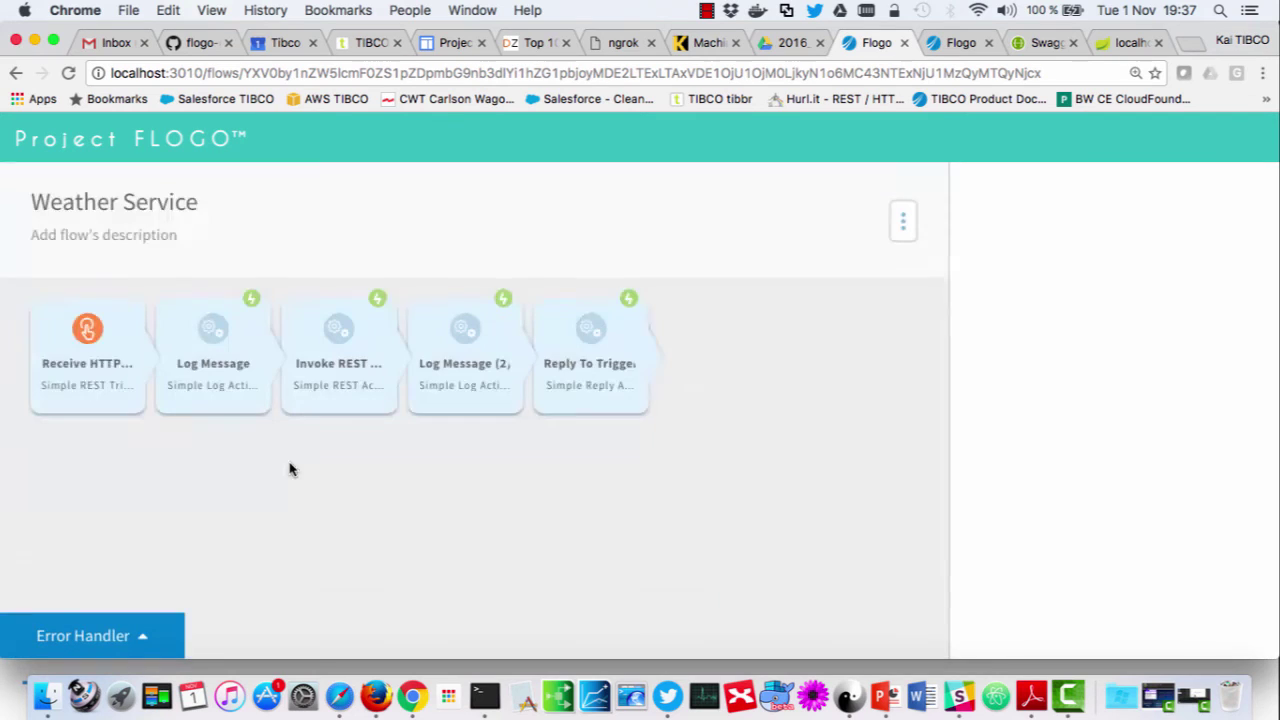
Examine the Receive HTTP trigger settings and the Invoke REST activity's URI, path parameters and output result.
left_click(95, 364)
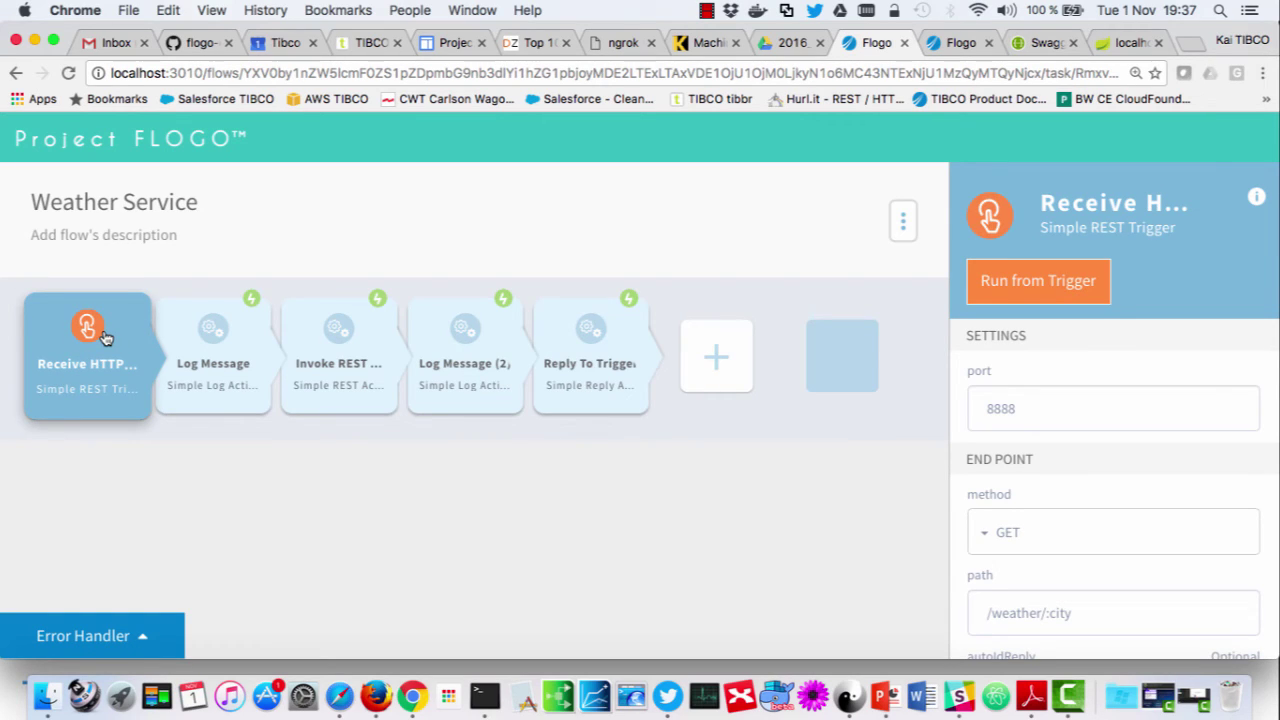
mouse_move(228, 352)
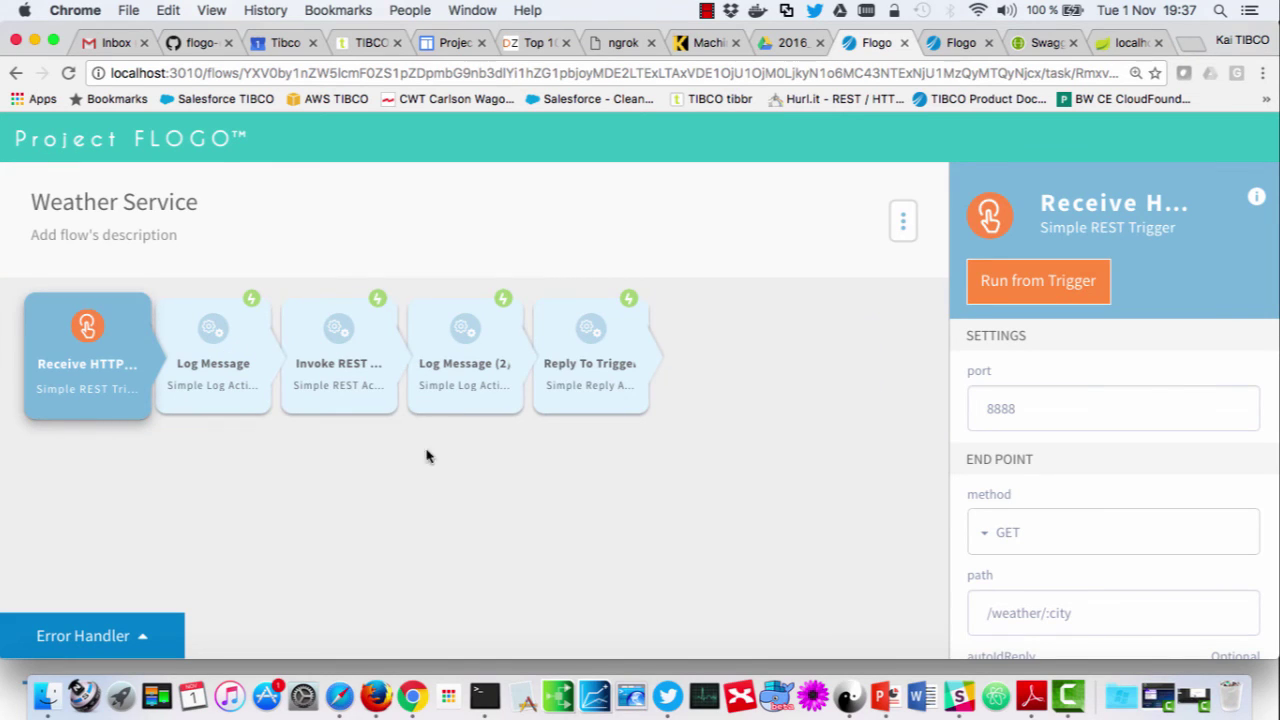
left_click(352, 346)
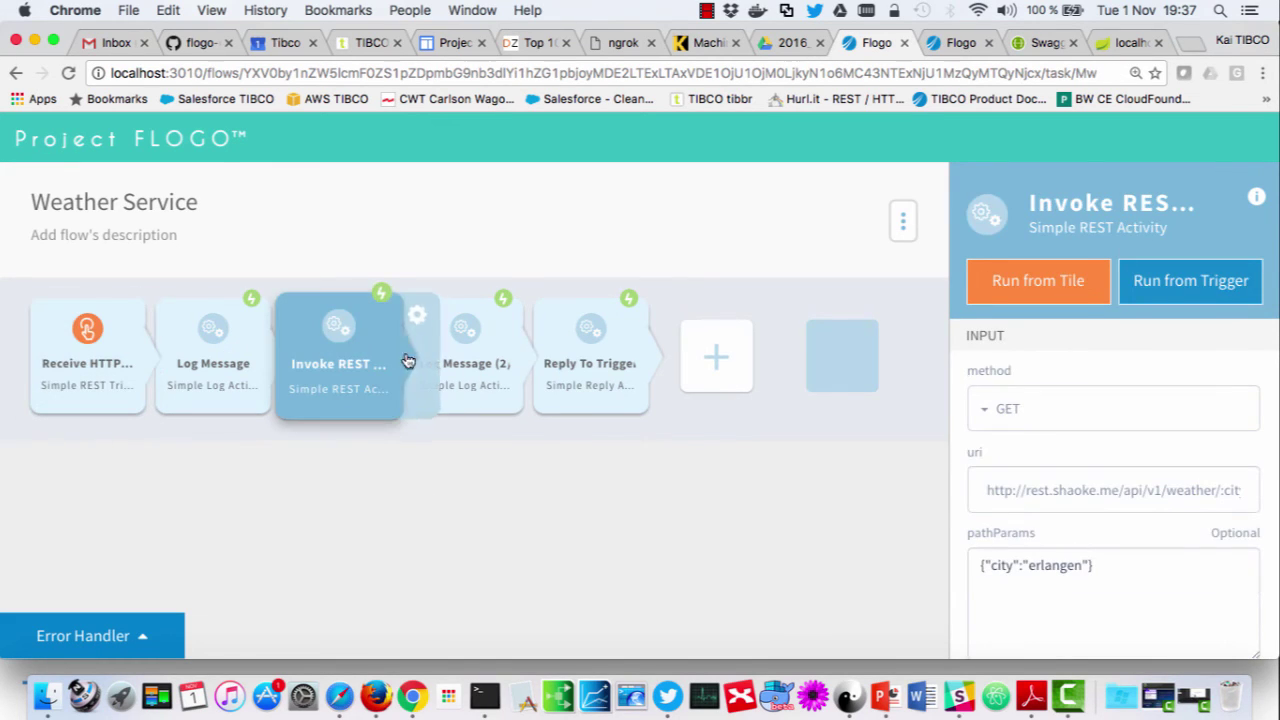
triple_click(1016, 489)
scroll(792, 532, "down", 10)
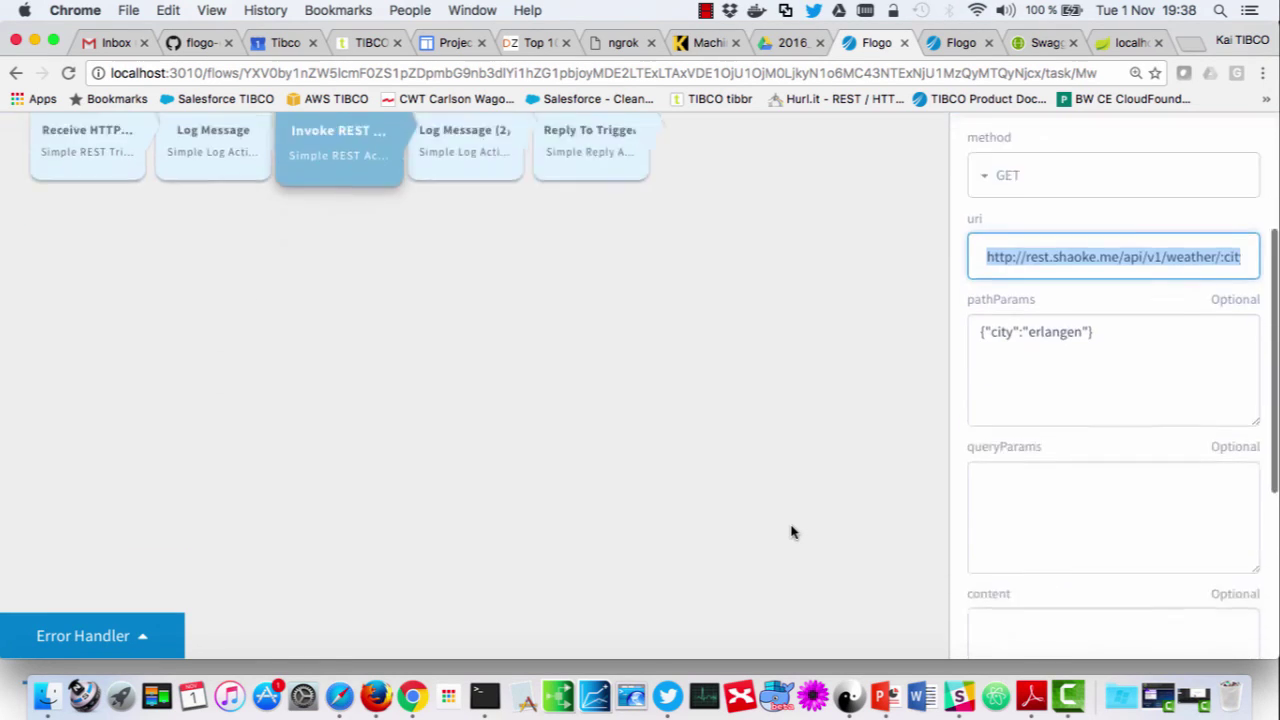
left_click_drag(1087, 577, 977, 556)
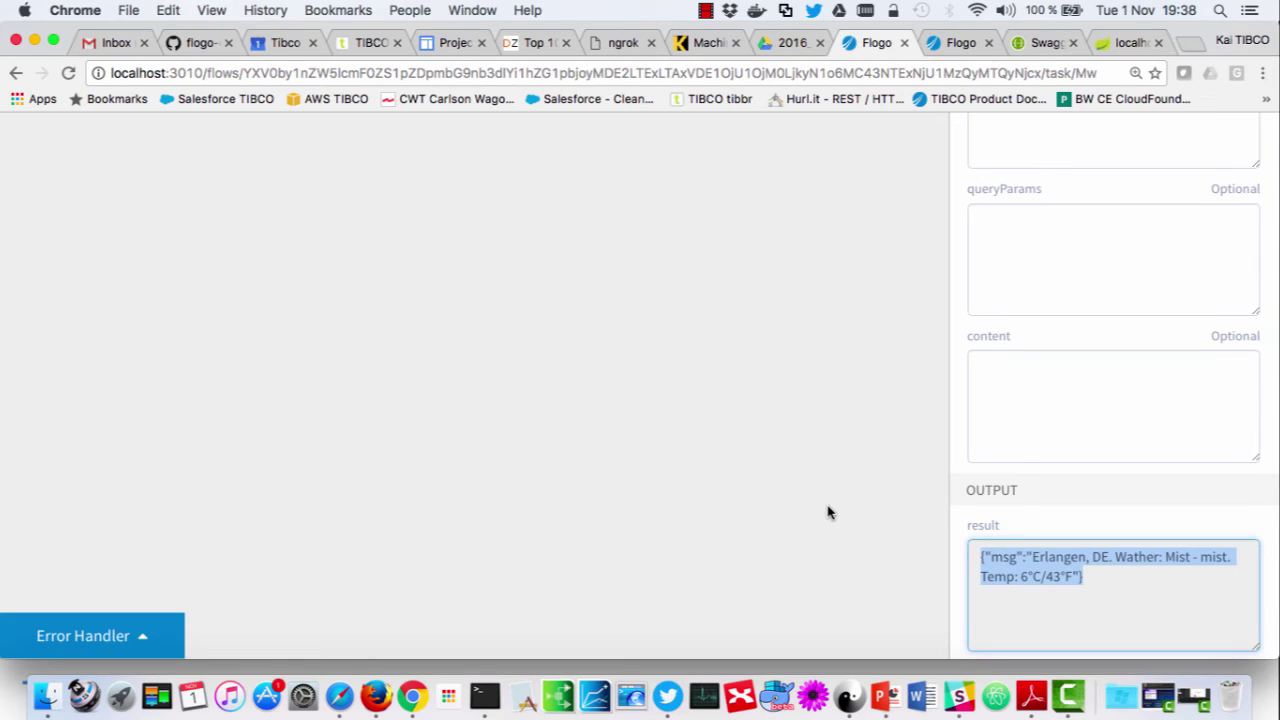
double_click(1056, 557)
left_click_drag(982, 578, 1036, 582)
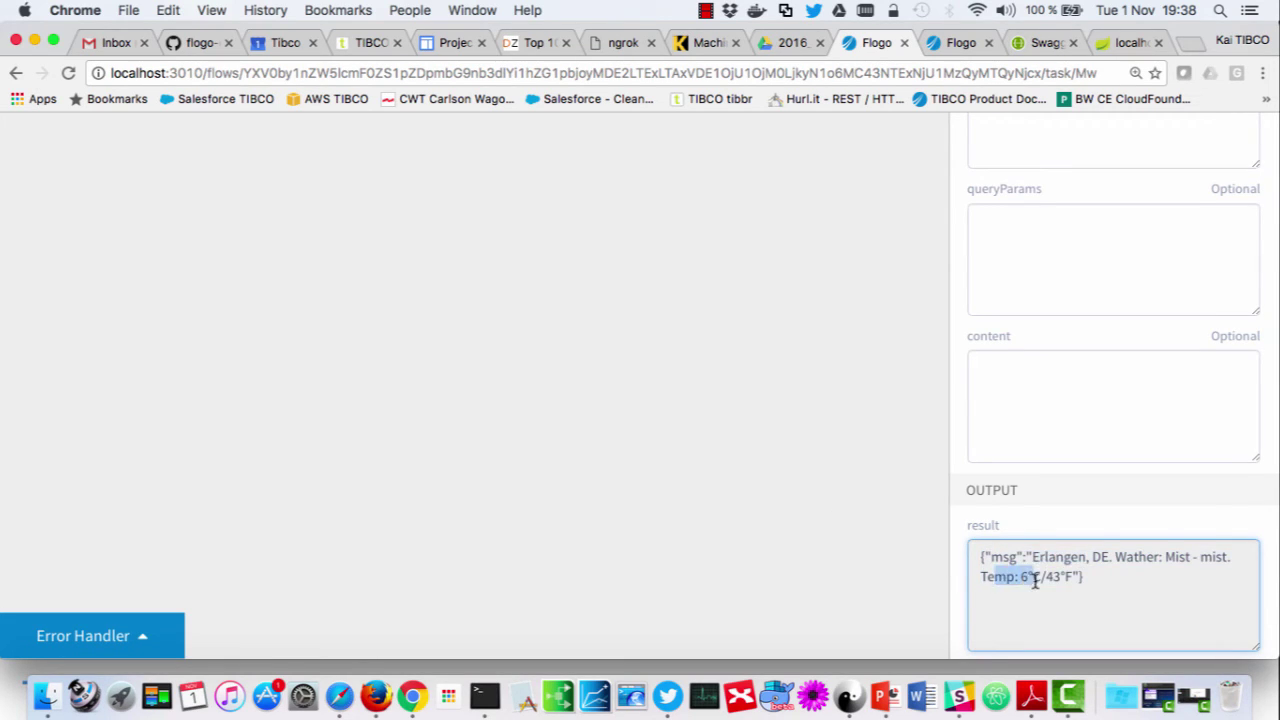
scroll(640, 423, "up", 10)
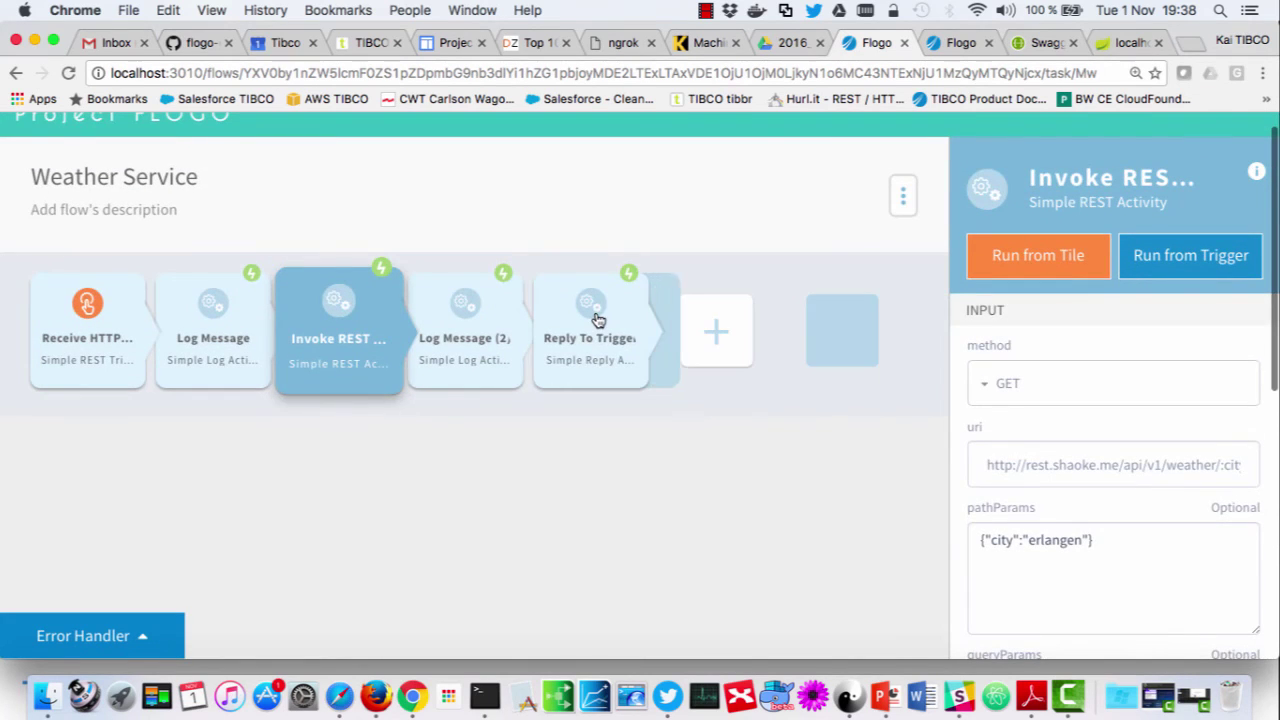
Examine the Reply To Trigger and Receive HTTP trigger settings and browse the activities available for the flow.
left_click(597, 320)
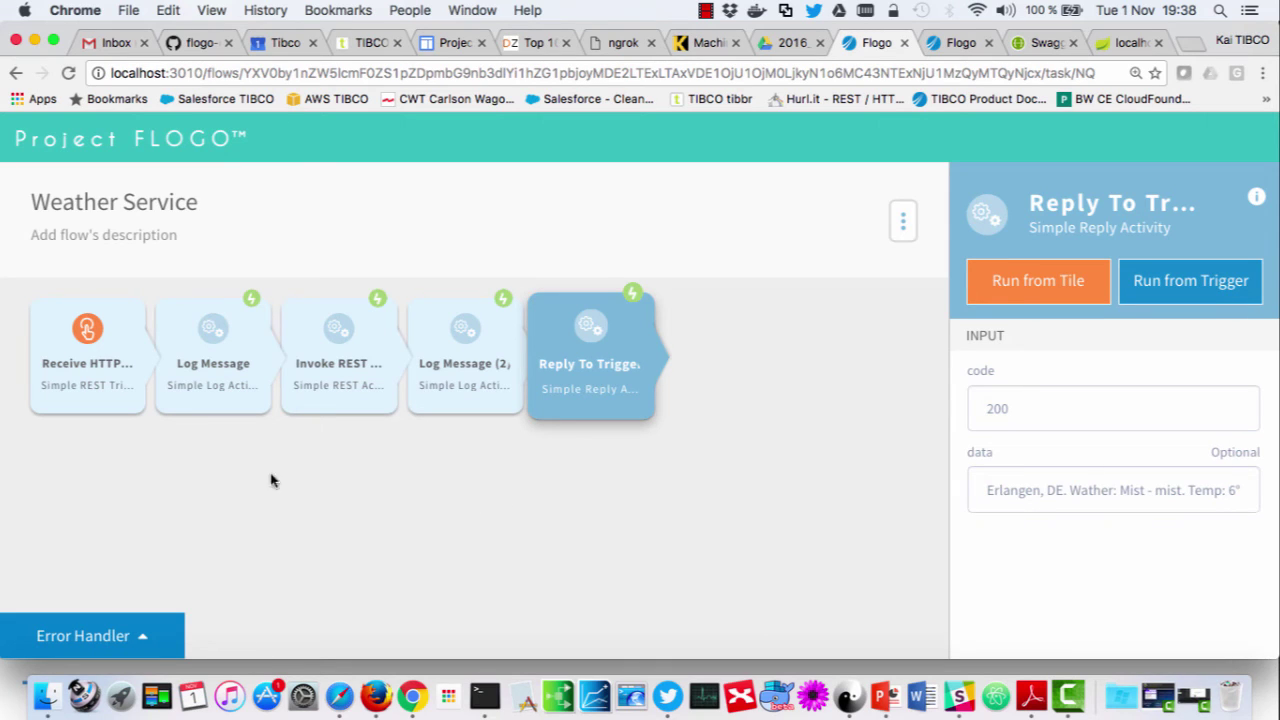
left_click(105, 365)
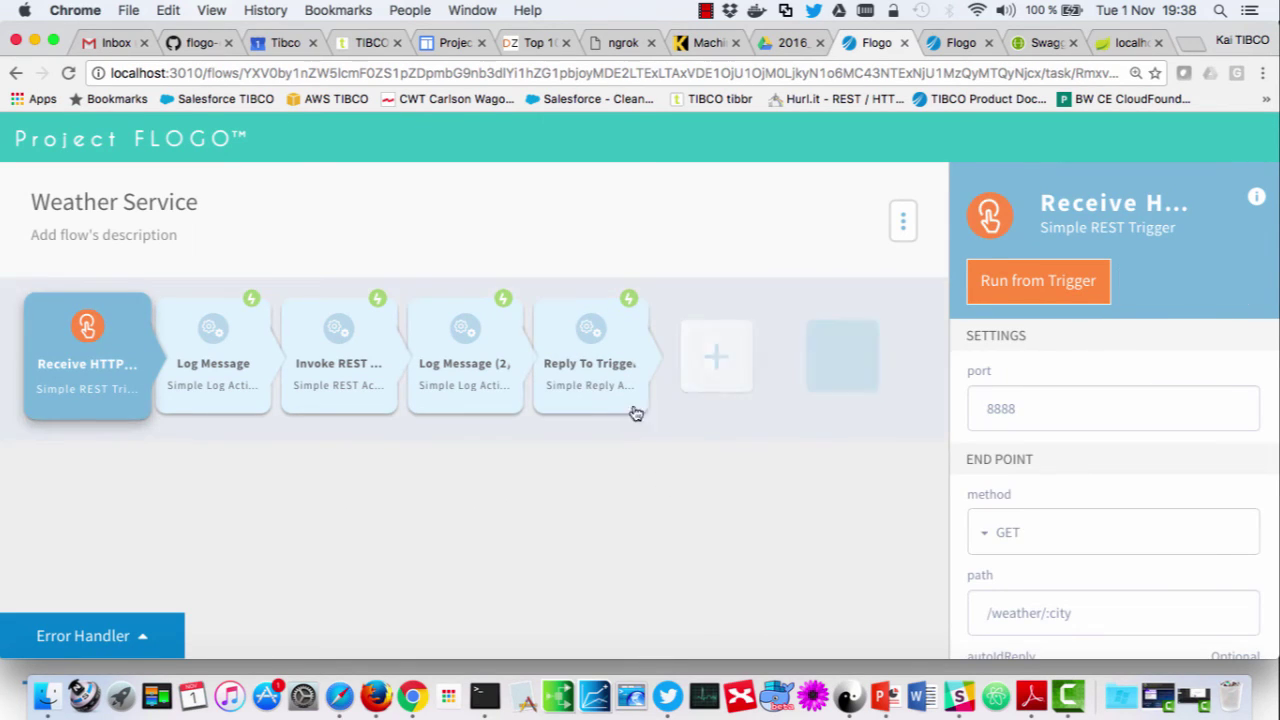
left_click(703, 362)
scroll(1127, 478, "down", 3)
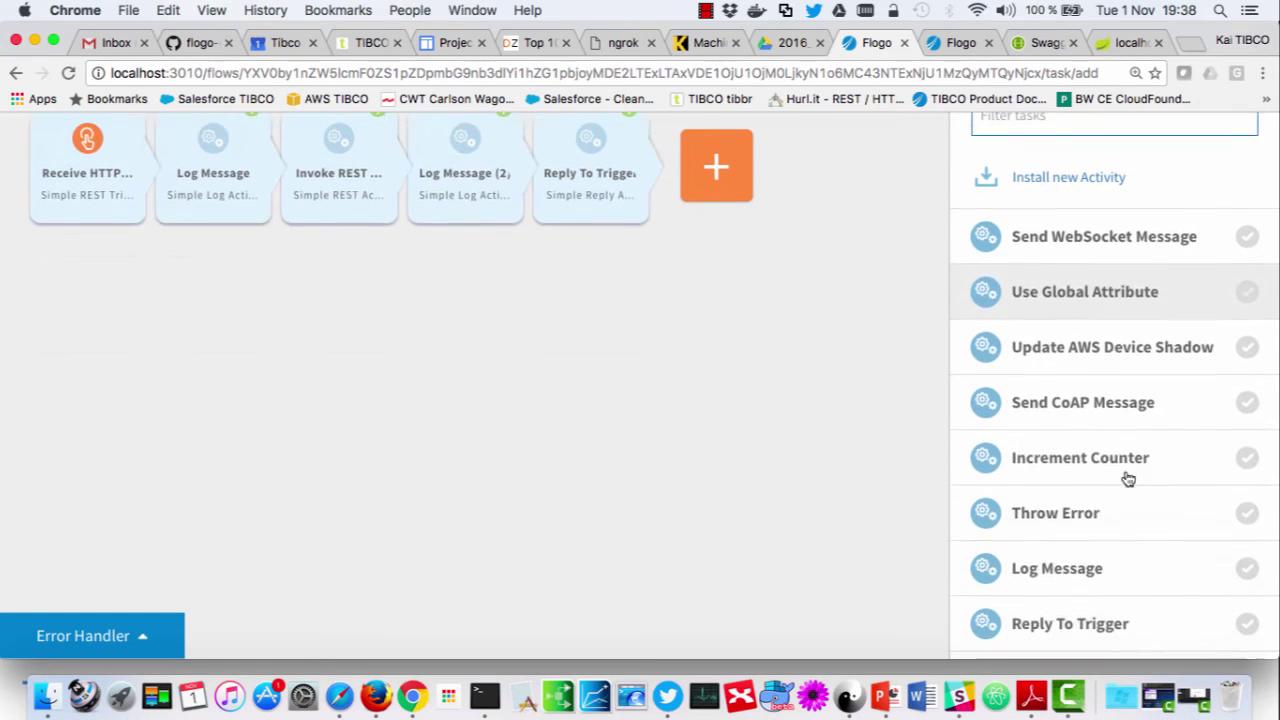
scroll(1127, 478, "up", 3)
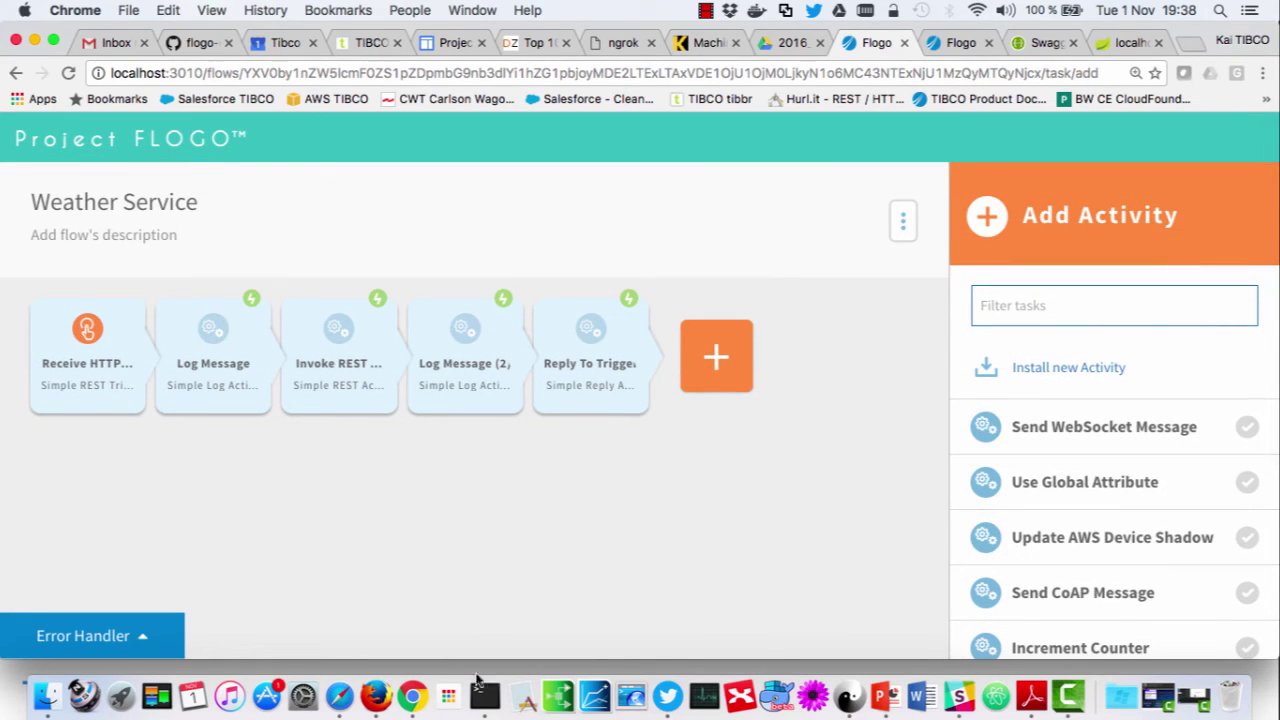
Build the Weather Service flow for Darwin/OSX.
left_click(903, 223)
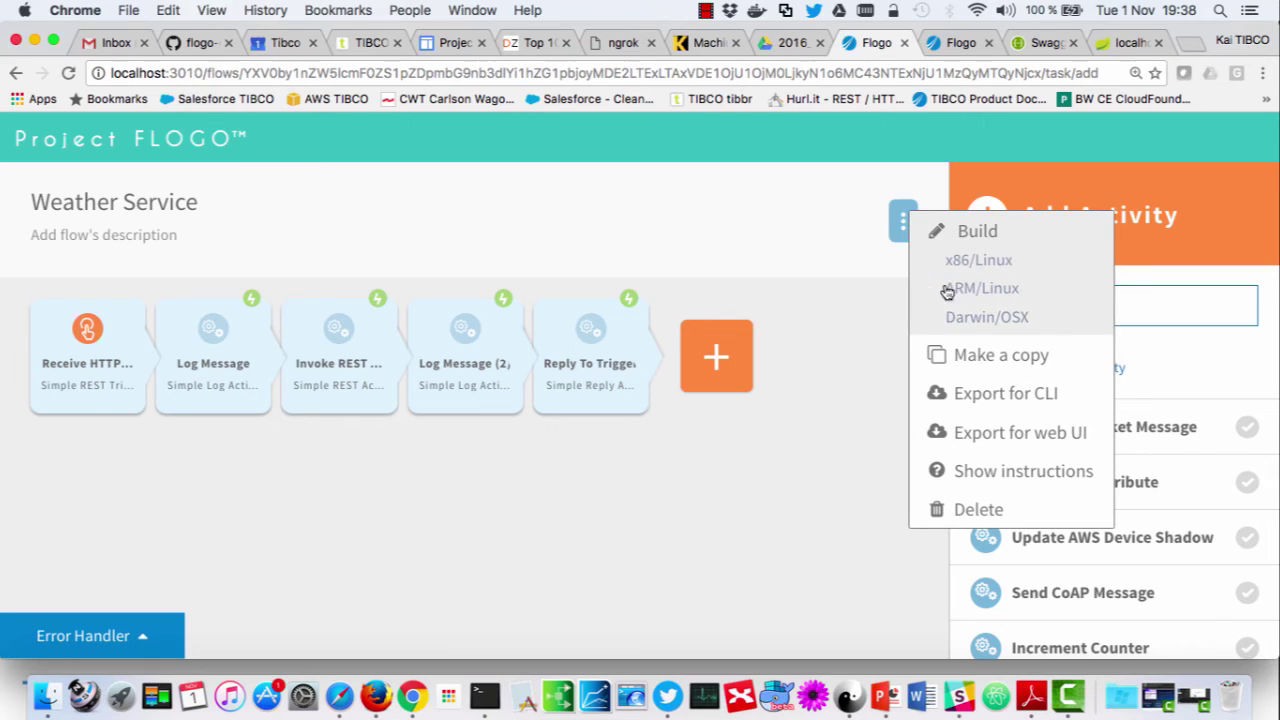
left_click(976, 318)
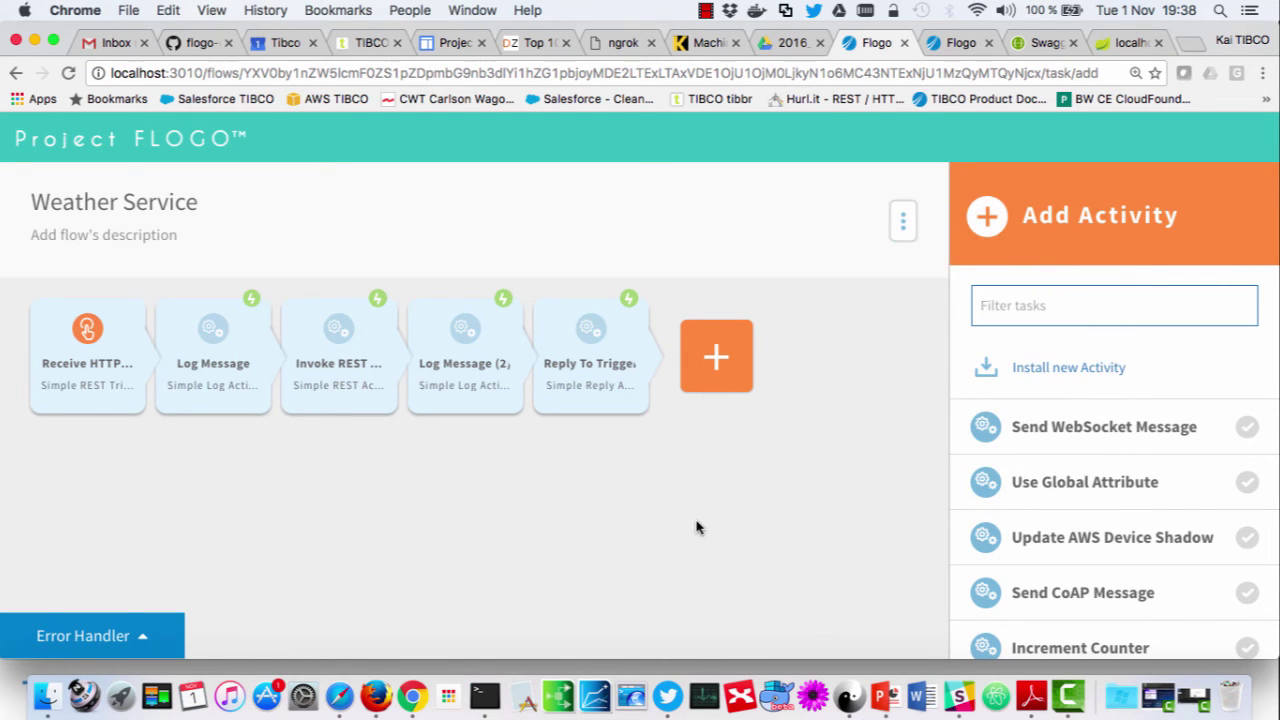
Switch to the Terminal bash window, clear it and print the working directory with pwd.
key("ctrl+Up")
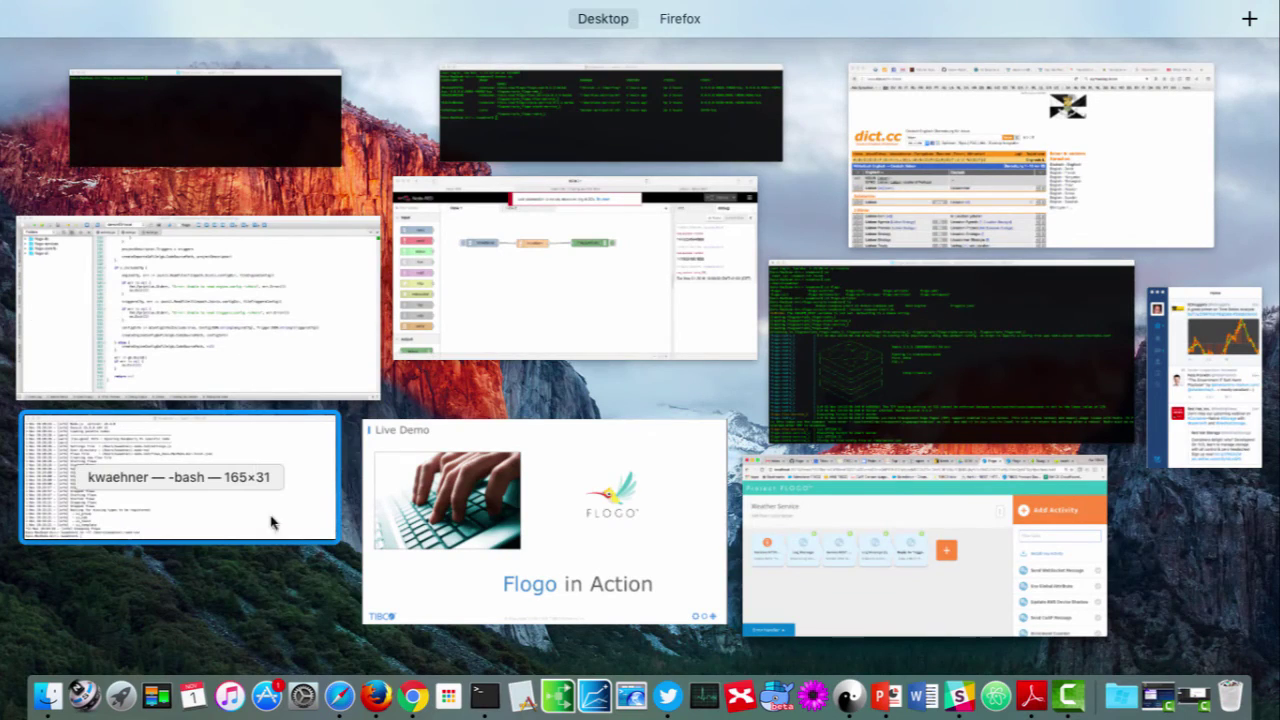
left_click(280, 500)
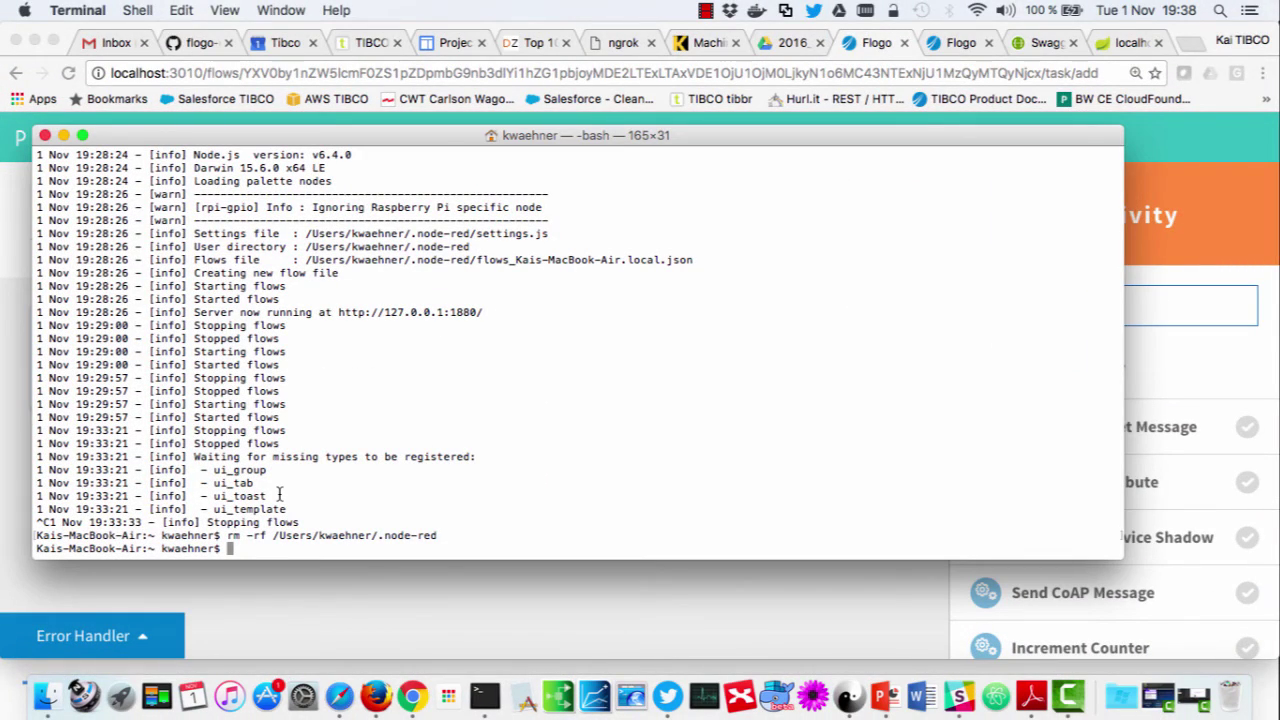
type("clear")
key("Return")
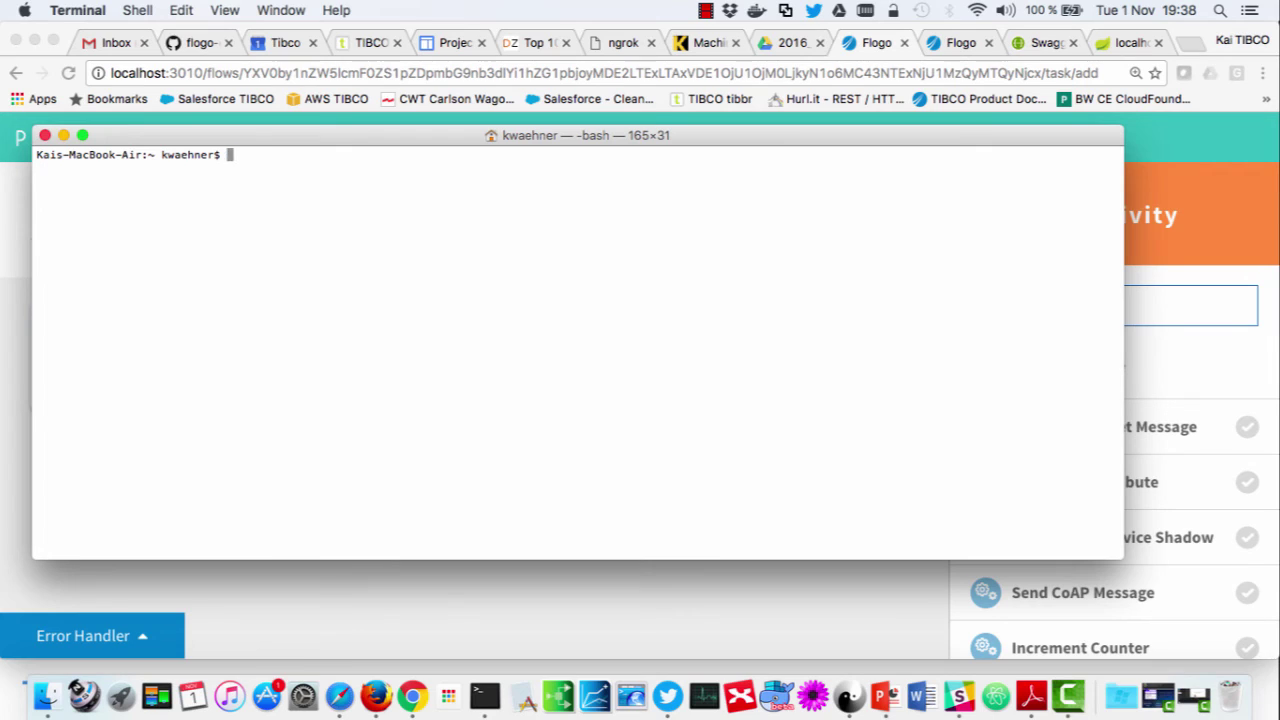
type("pwd")
key("Return")
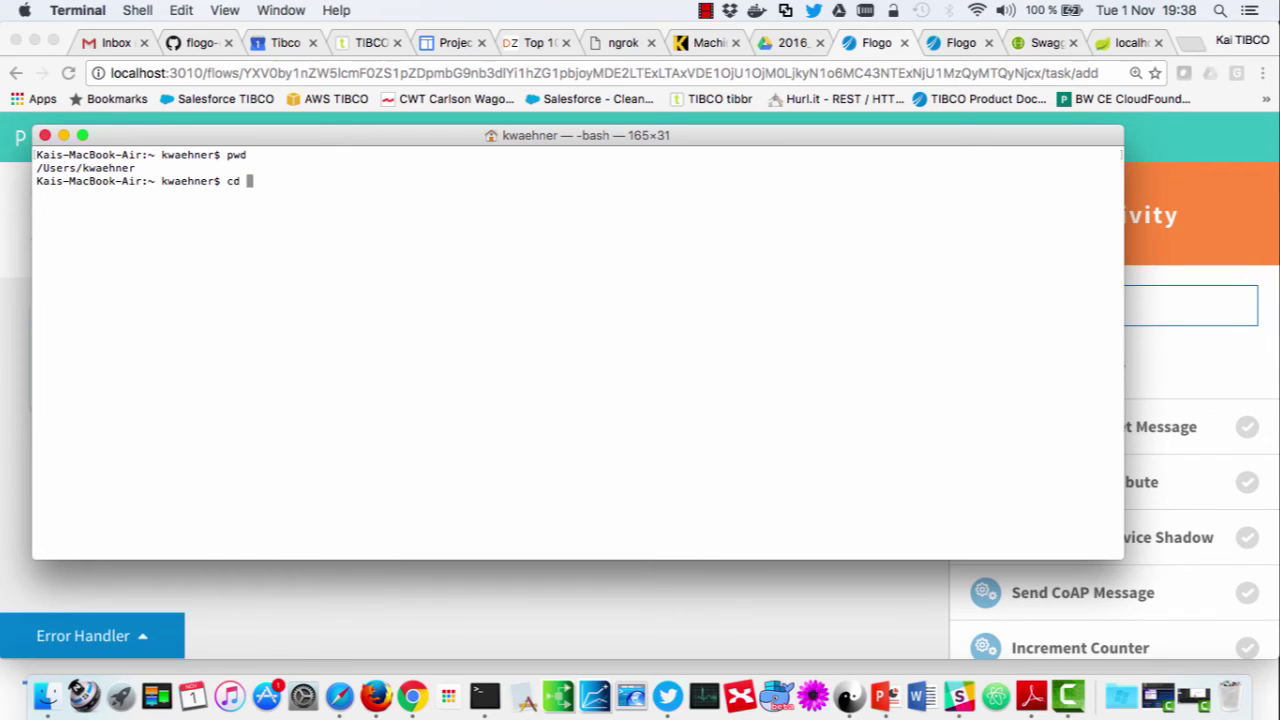
Change to the Downloads/flogo_builds directory and list its contents.
type("cd Dow")
key("Tab")
type("flo")
key("Tab")
key("Tab")
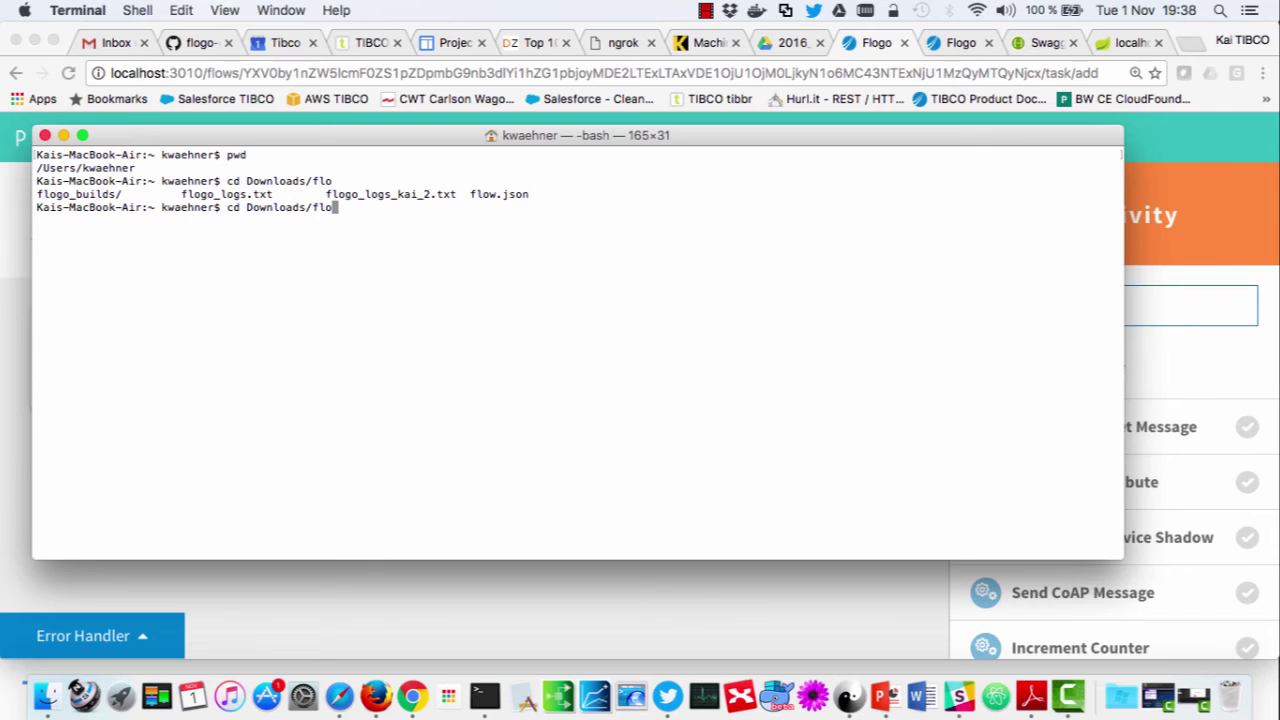
type("go_b")
key("Tab")
key("Return")
type("ls")
key("Return")
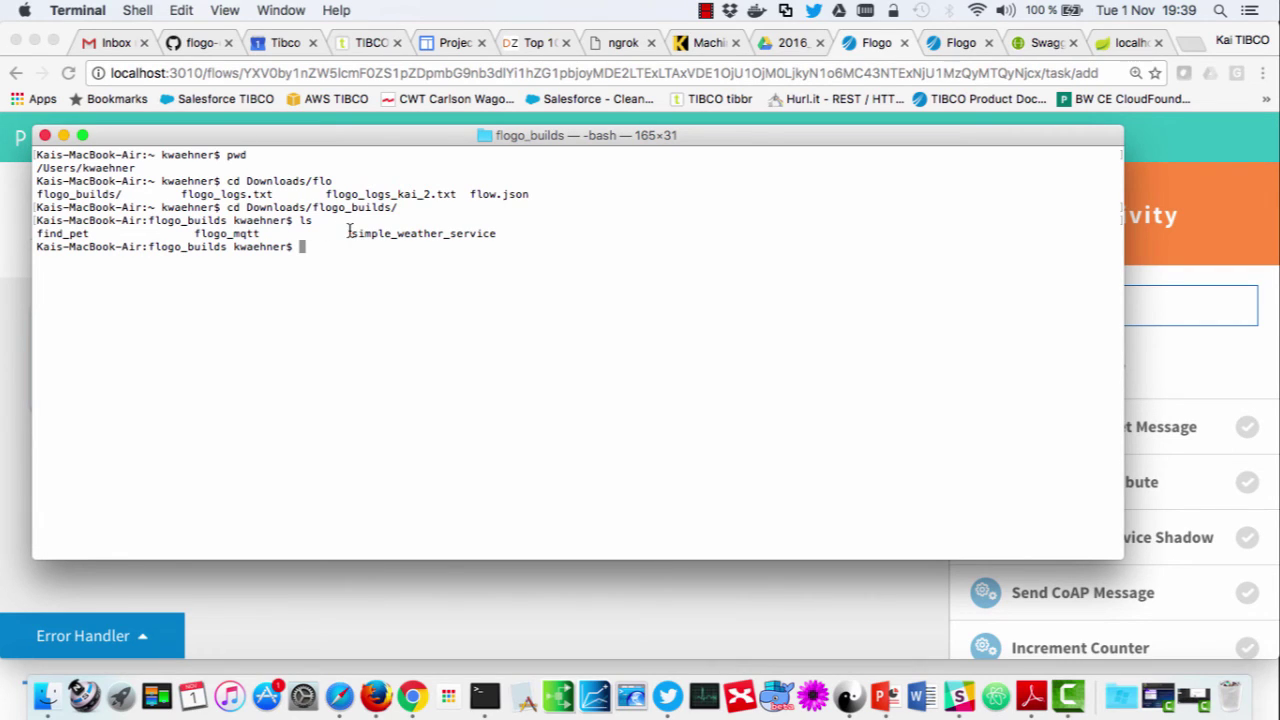
Run ./simple_weather_service and allow it to accept incoming network connections.
left_click_drag(349, 231, 512, 232)
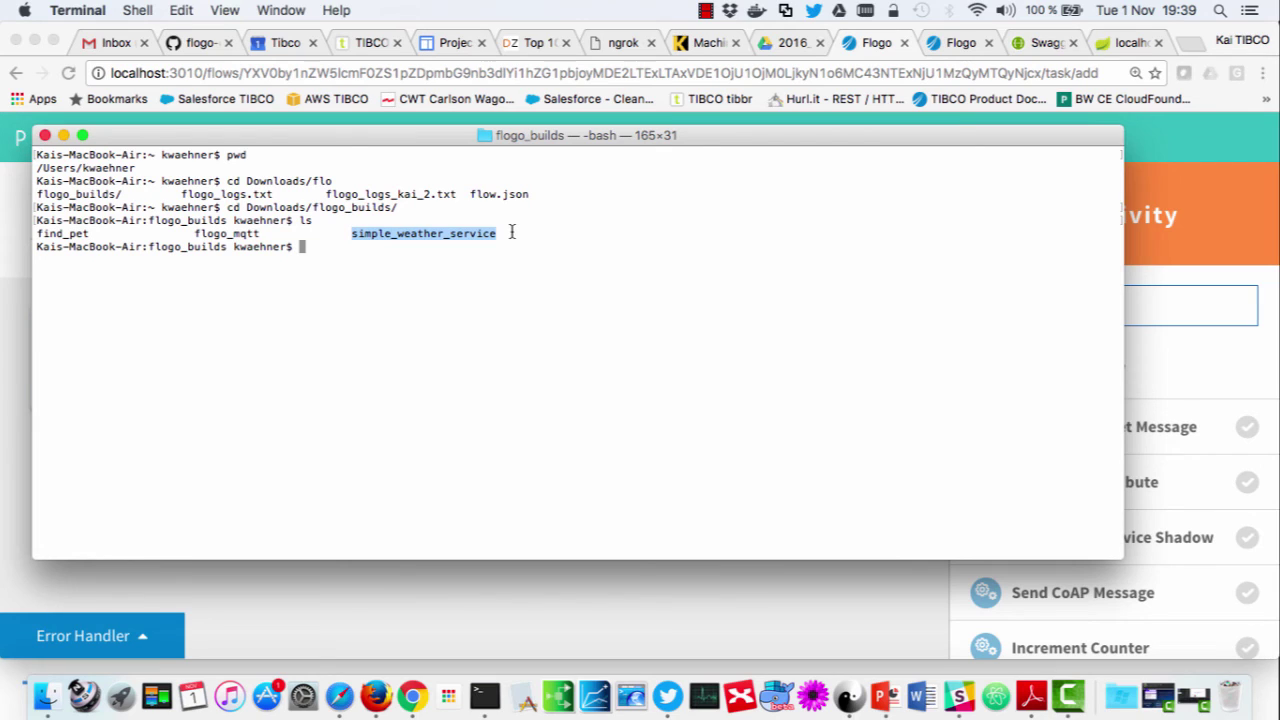
left_click(435, 251)
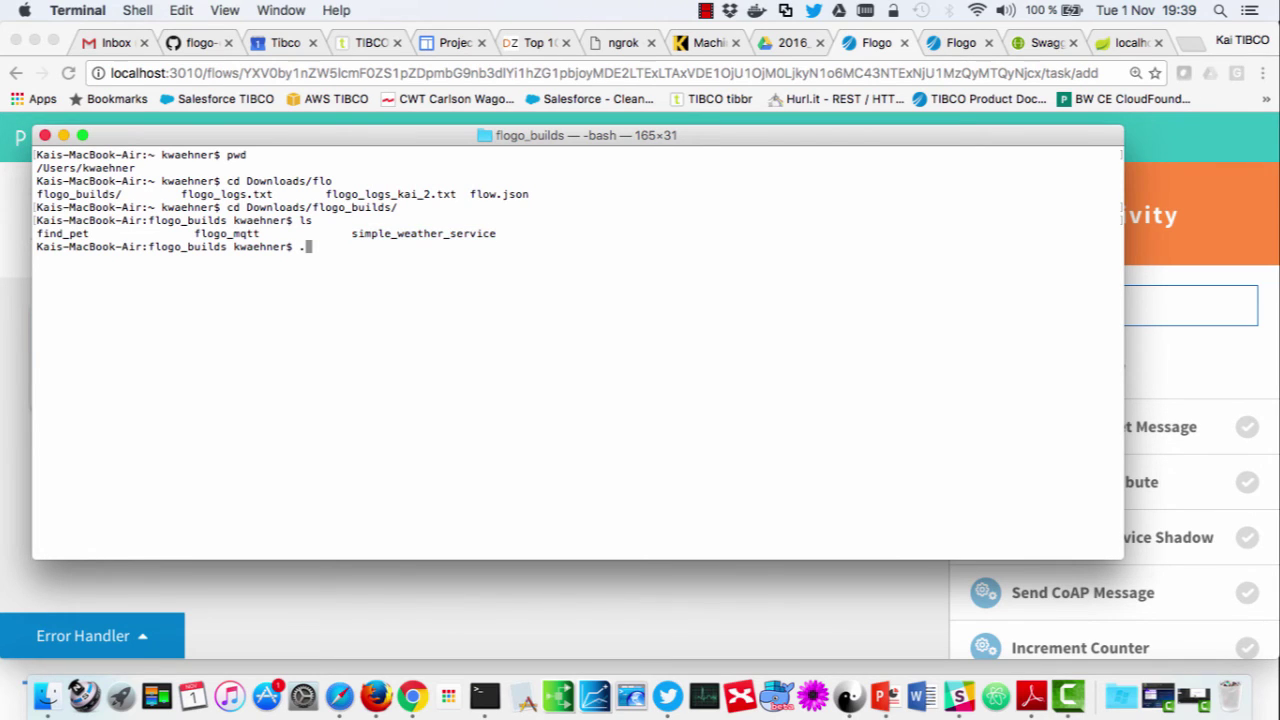
type("./simp")
key("Tab")
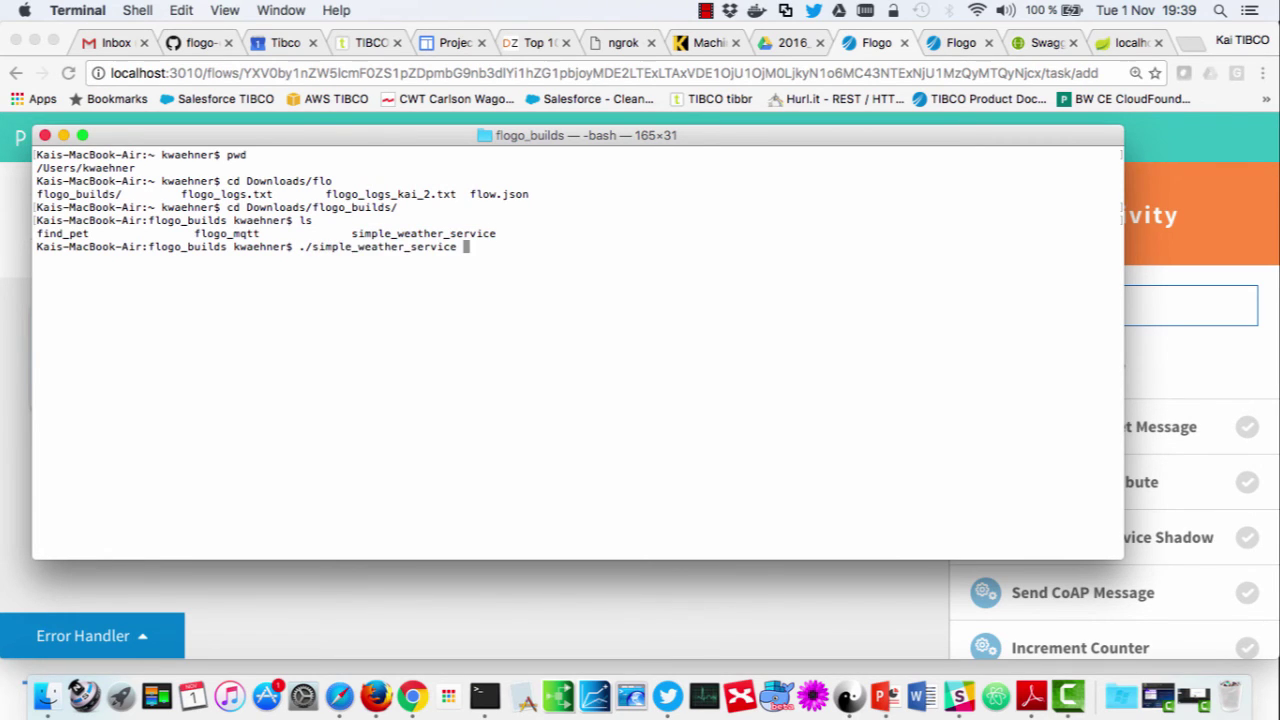
key("Return")
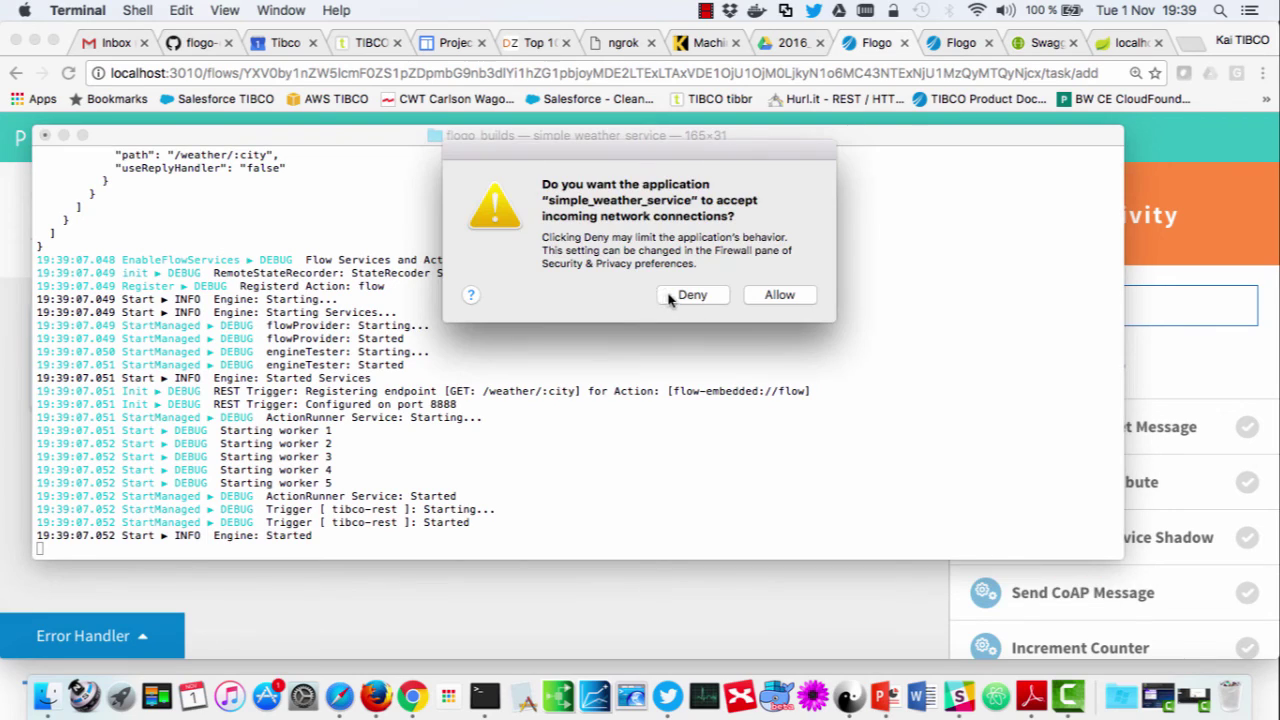
left_click(770, 296)
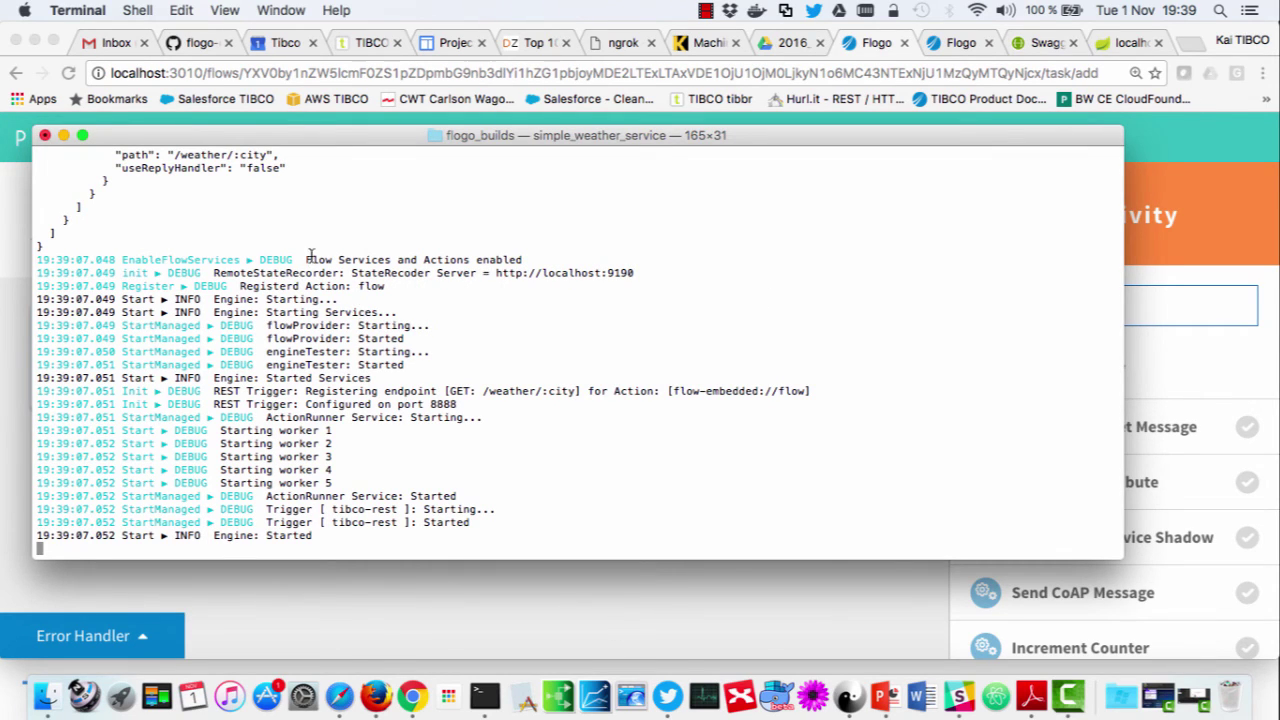
Switch to Chrome and reload localhost:8888/weather/erlangen to send a request to the running service.
key("super+Tab")
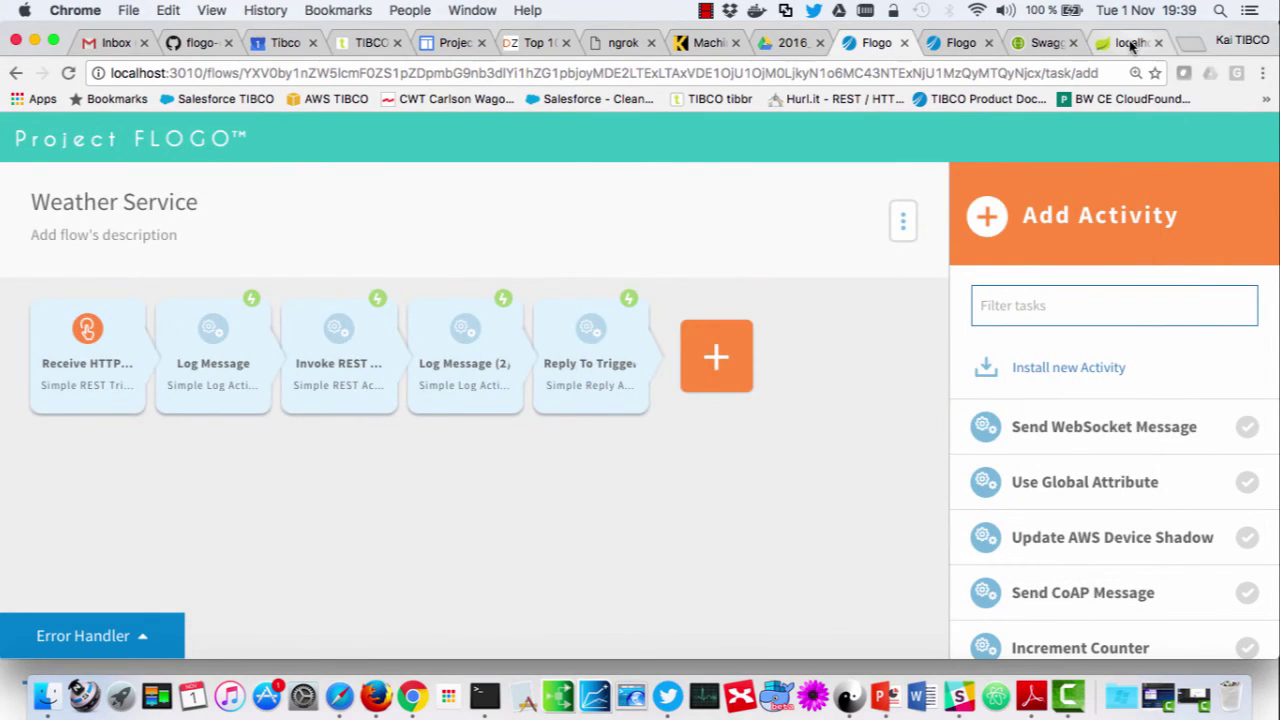
left_click(1130, 44)
left_click(271, 72)
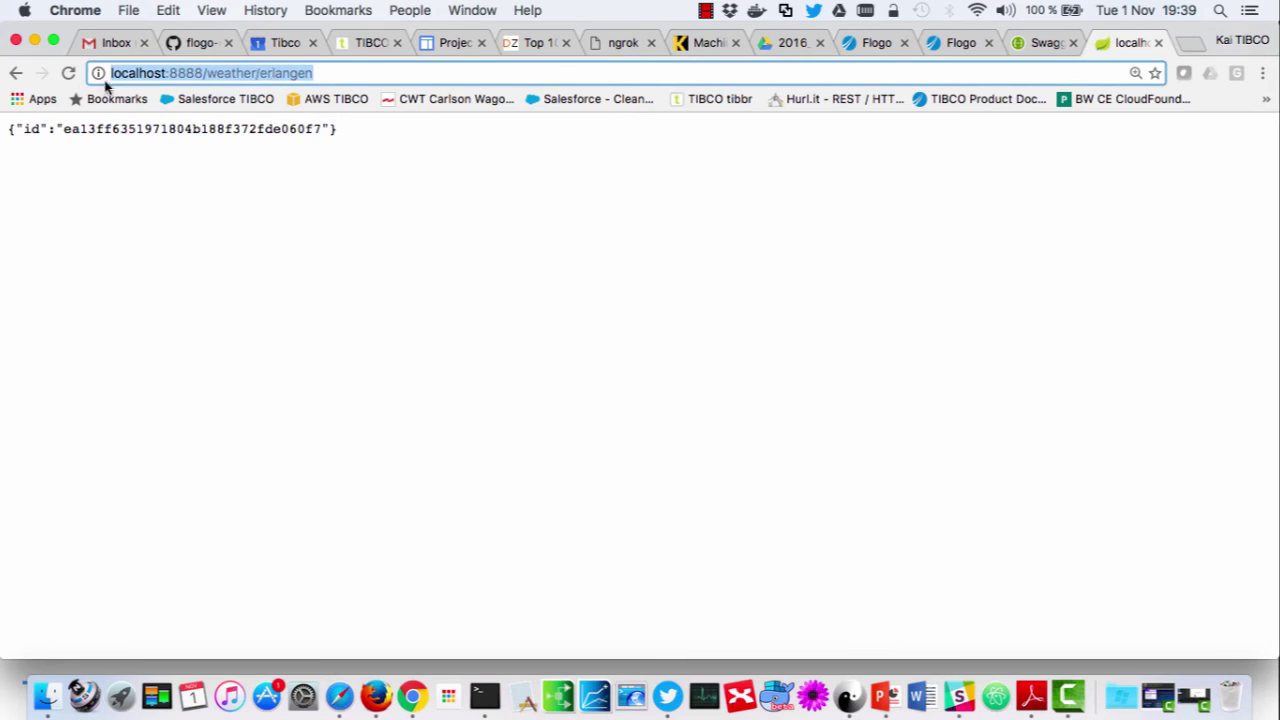
left_click(68, 73)
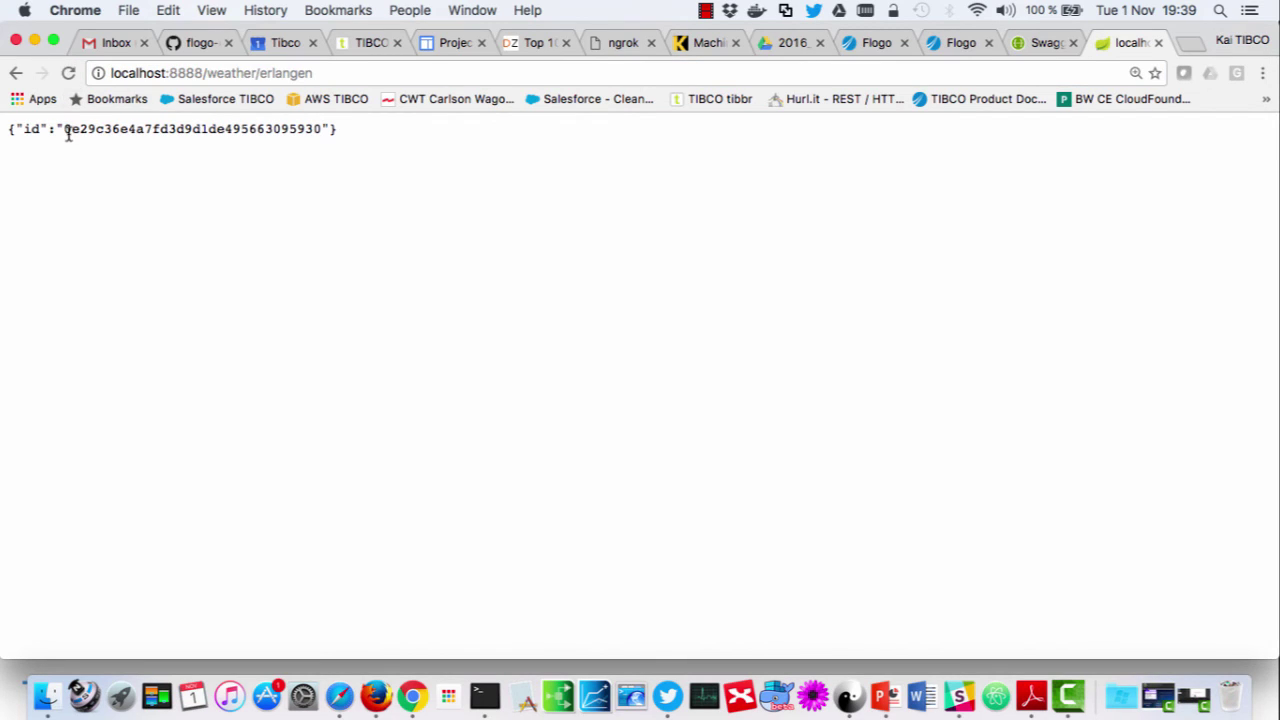
double_click(120, 129)
Switch to Terminal, check the received worker result in the service log and stop the service.
key("super+Tab")
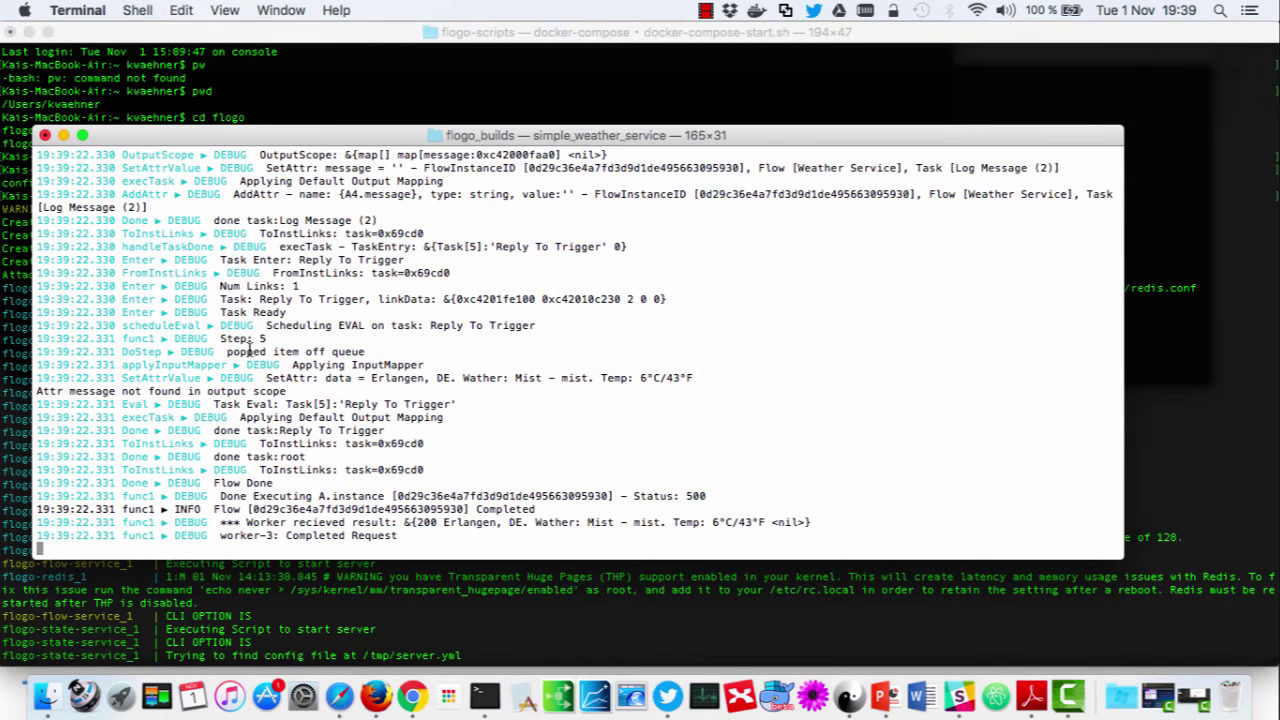
left_click_drag(246, 527, 813, 527)
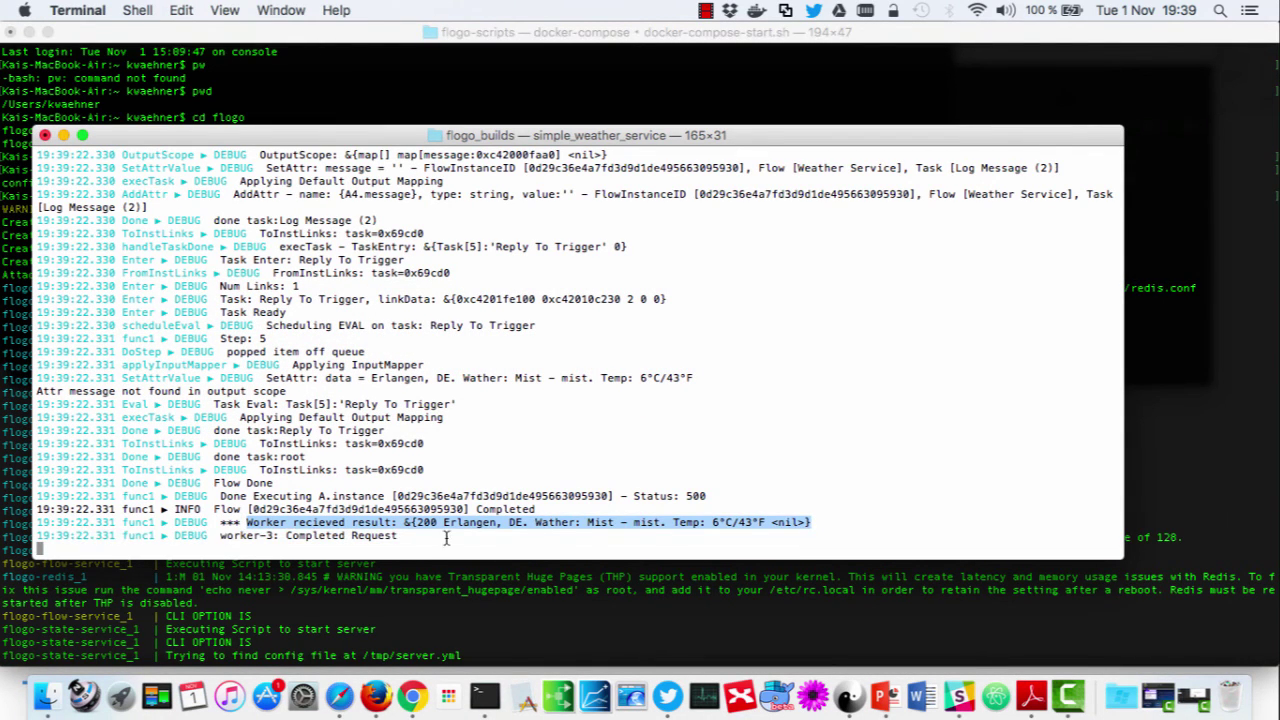
left_click(401, 530)
left_click_drag(354, 522, 713, 522)
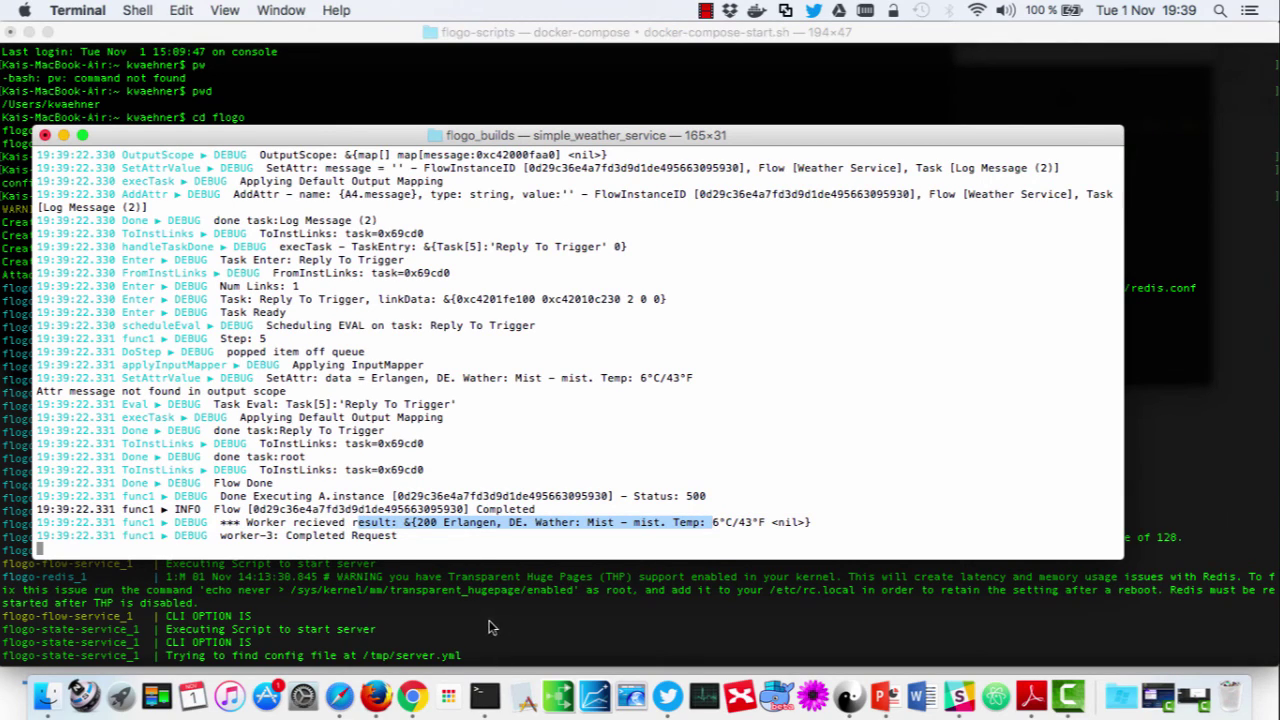
left_click(446, 496)
key("ctrl+c")
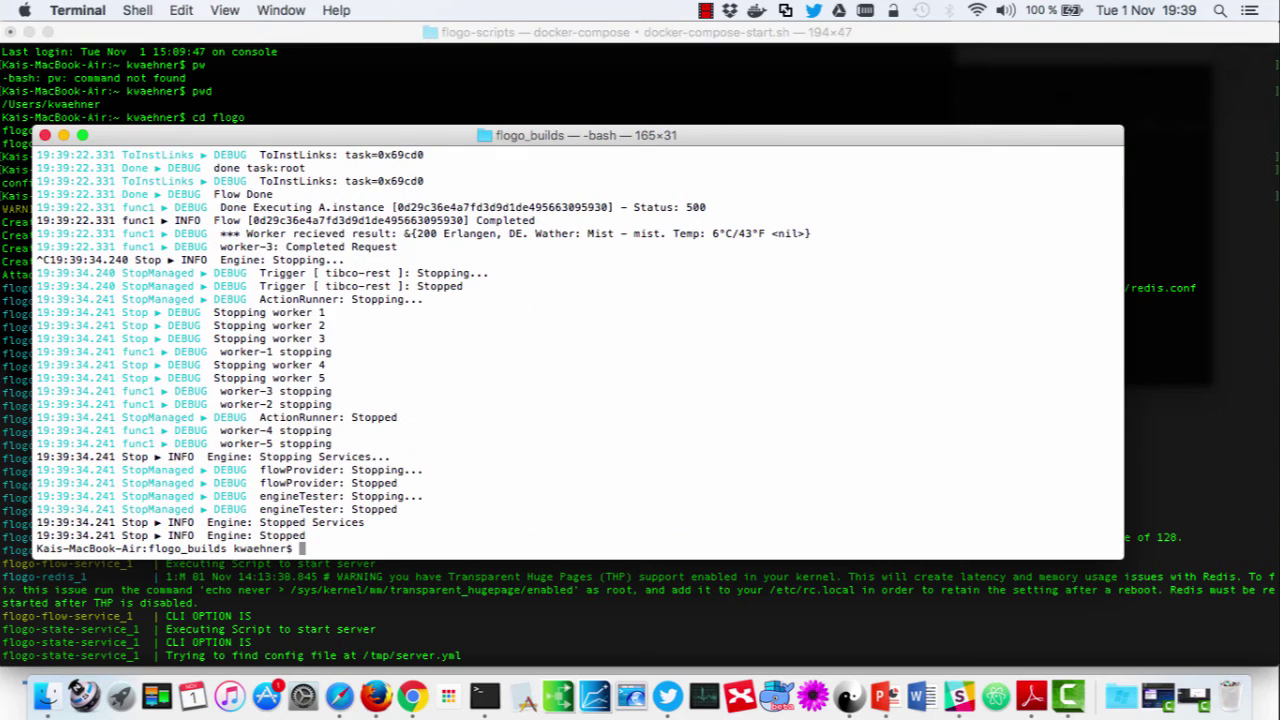
Switch to Chrome and return from the Weather Service flow to the My Flows overview.
key("super+Tab")
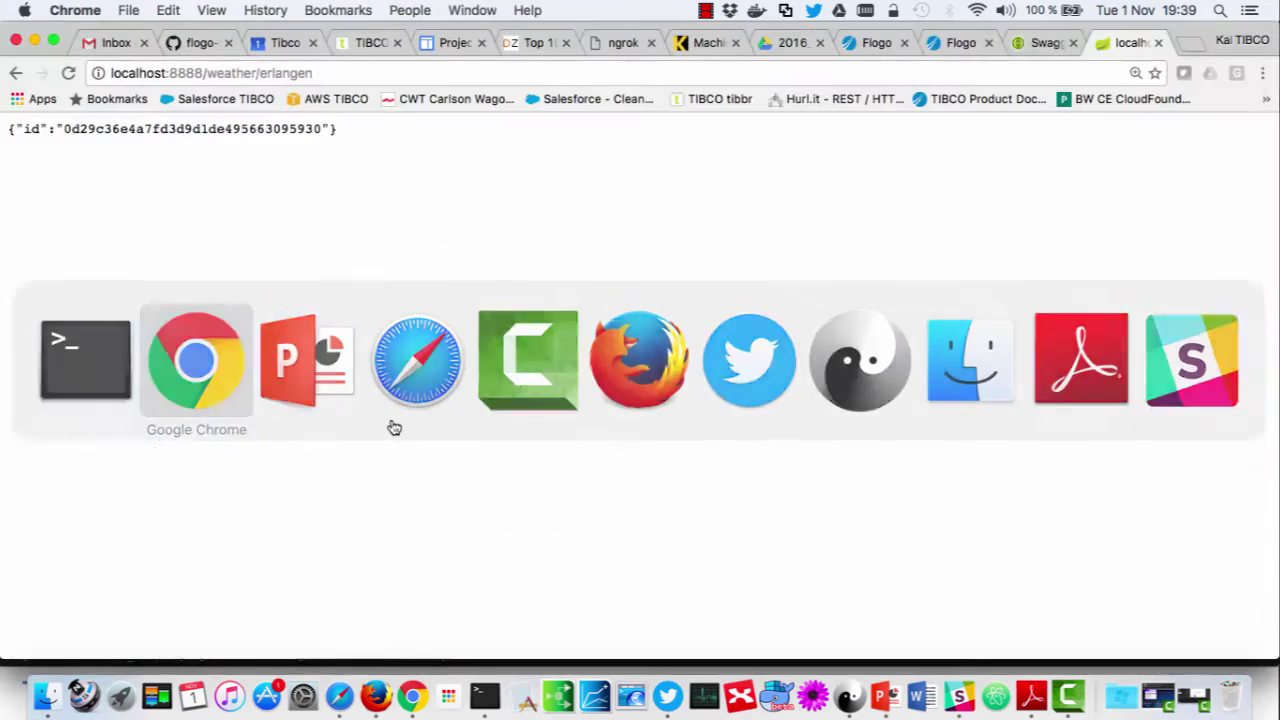
left_click(962, 43)
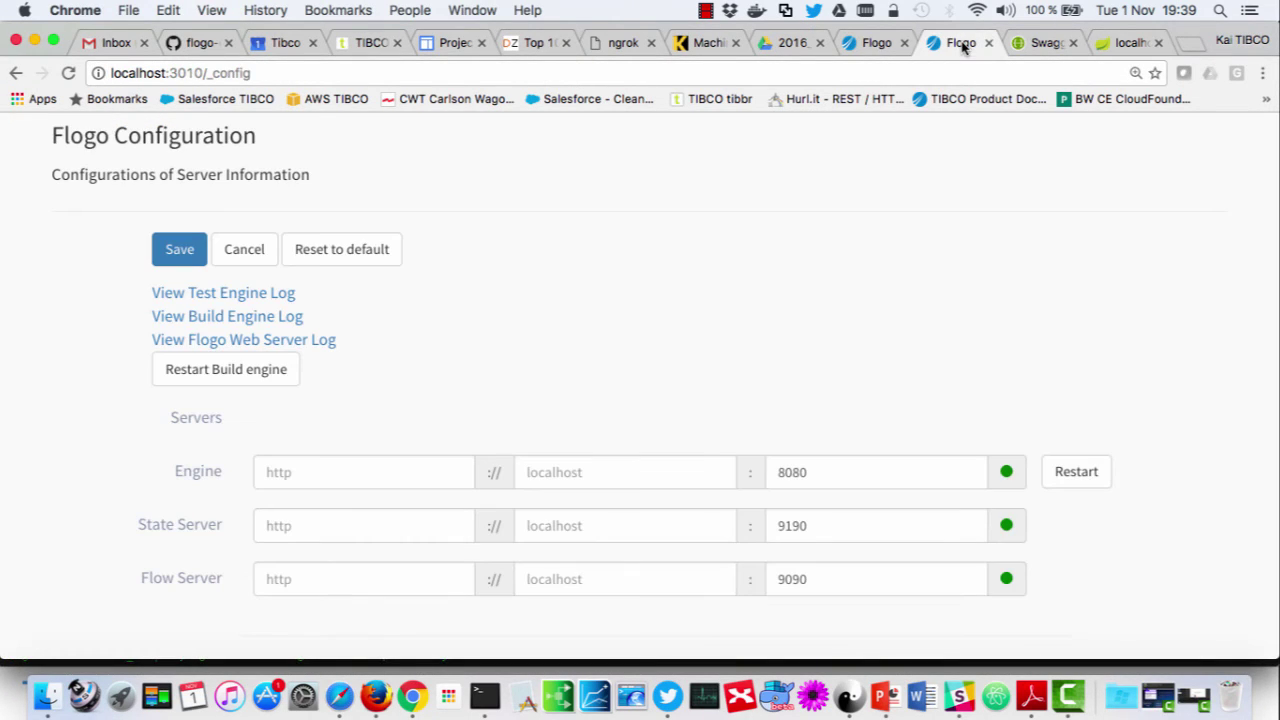
left_click(873, 46)
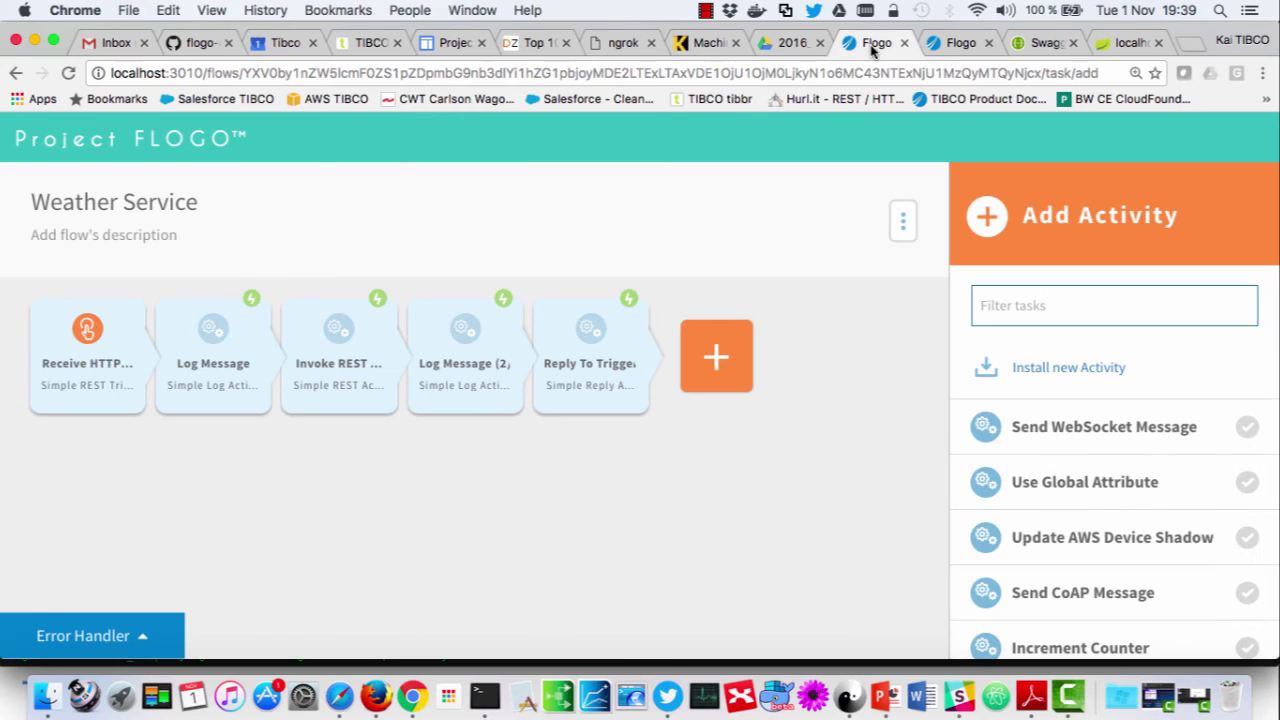
left_click(112, 148)
scroll(482, 418, "down", 5)
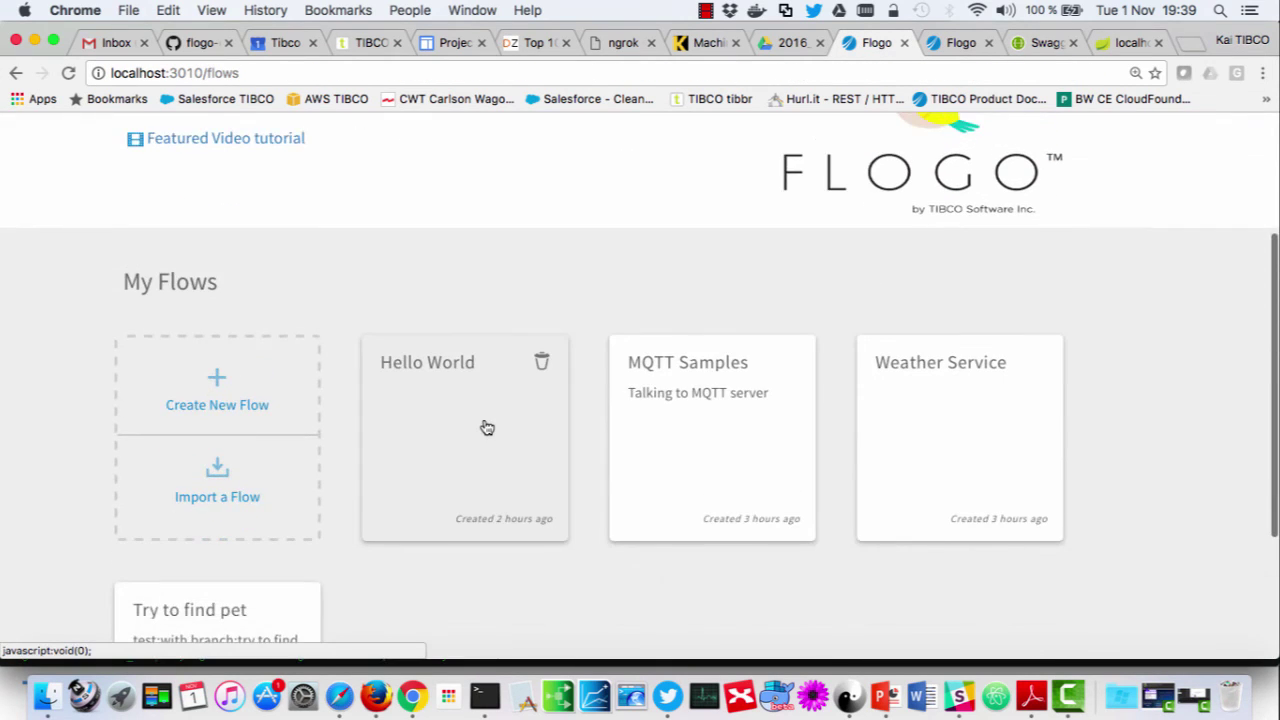
Open the "Try to find pet" flow and view its create and delete branches.
left_click(213, 581)
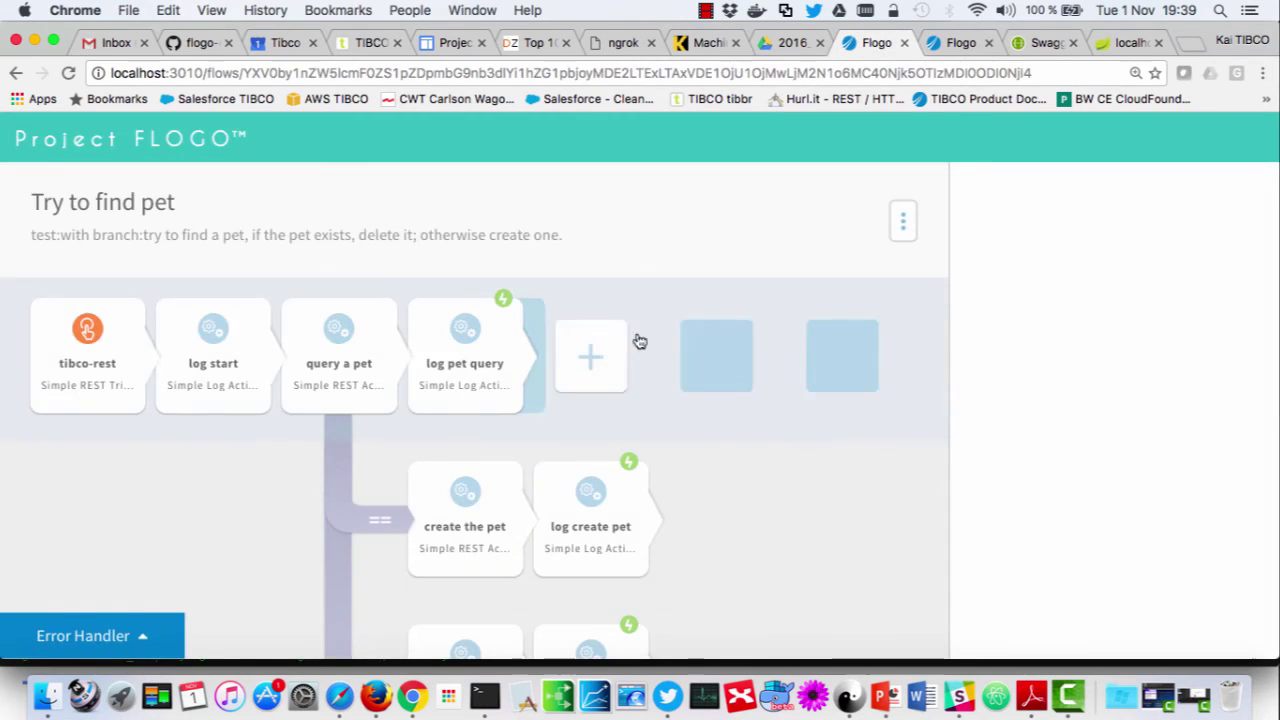
scroll(223, 529, "down", 2)
scroll(222, 529, "down", 1)
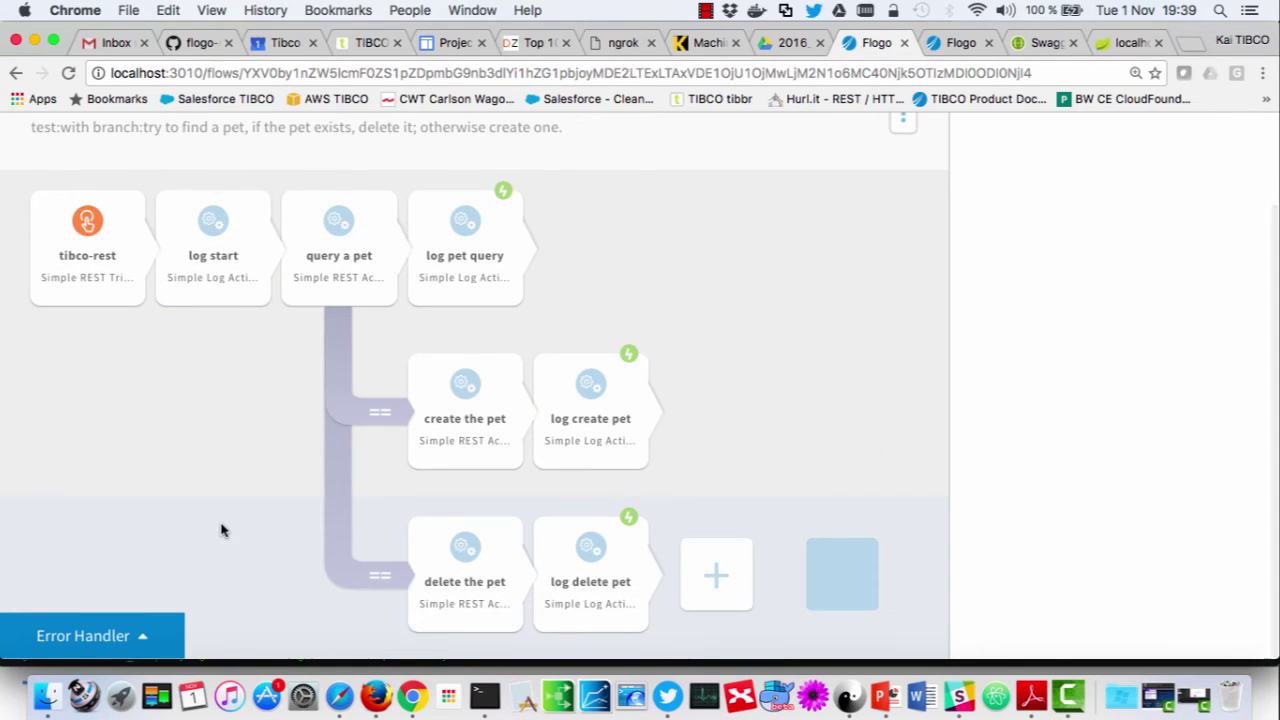
On the Swagger petstore page, send the getPetById request for petId 222 and examine the response body.
left_click(1053, 50)
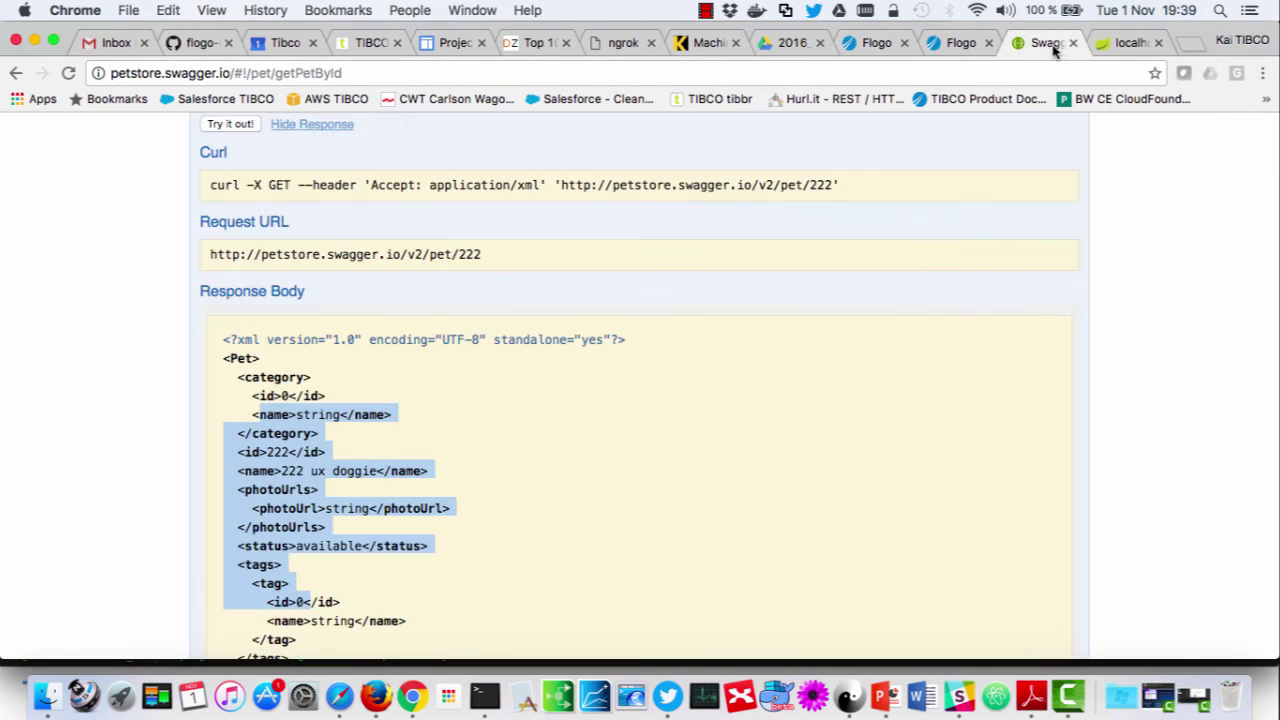
scroll(185, 268, "up", 3)
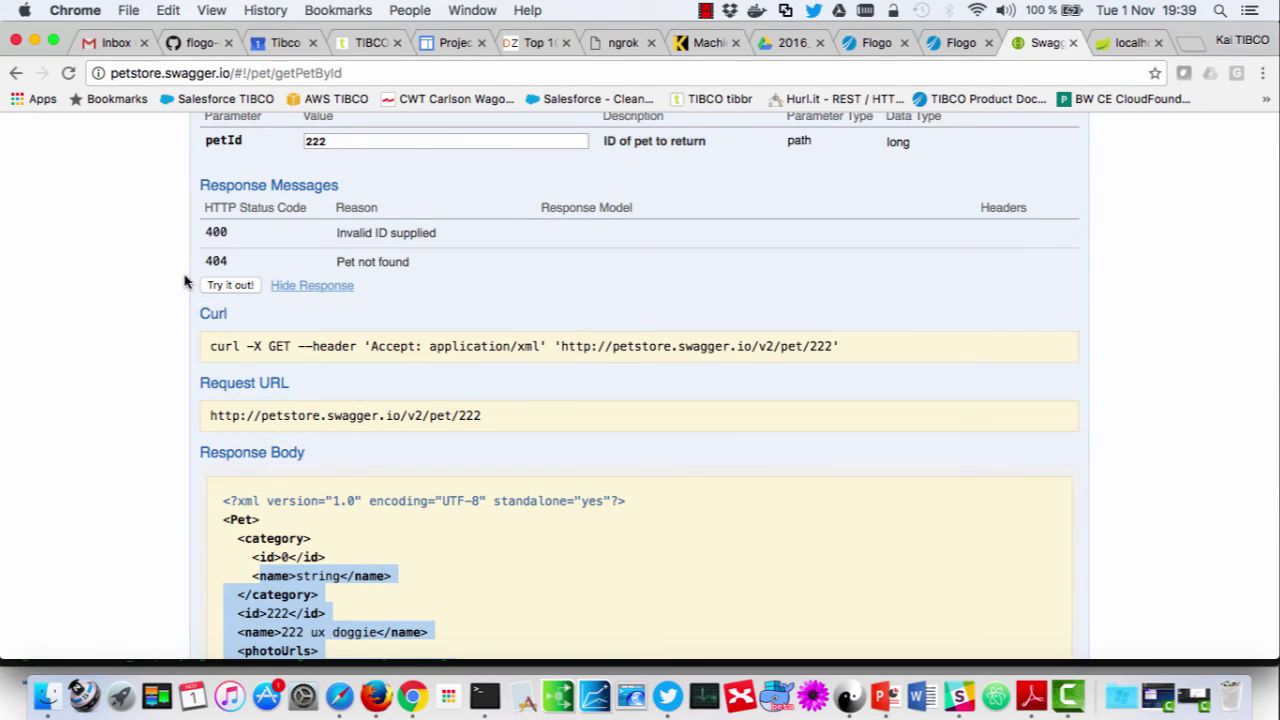
left_click(178, 290)
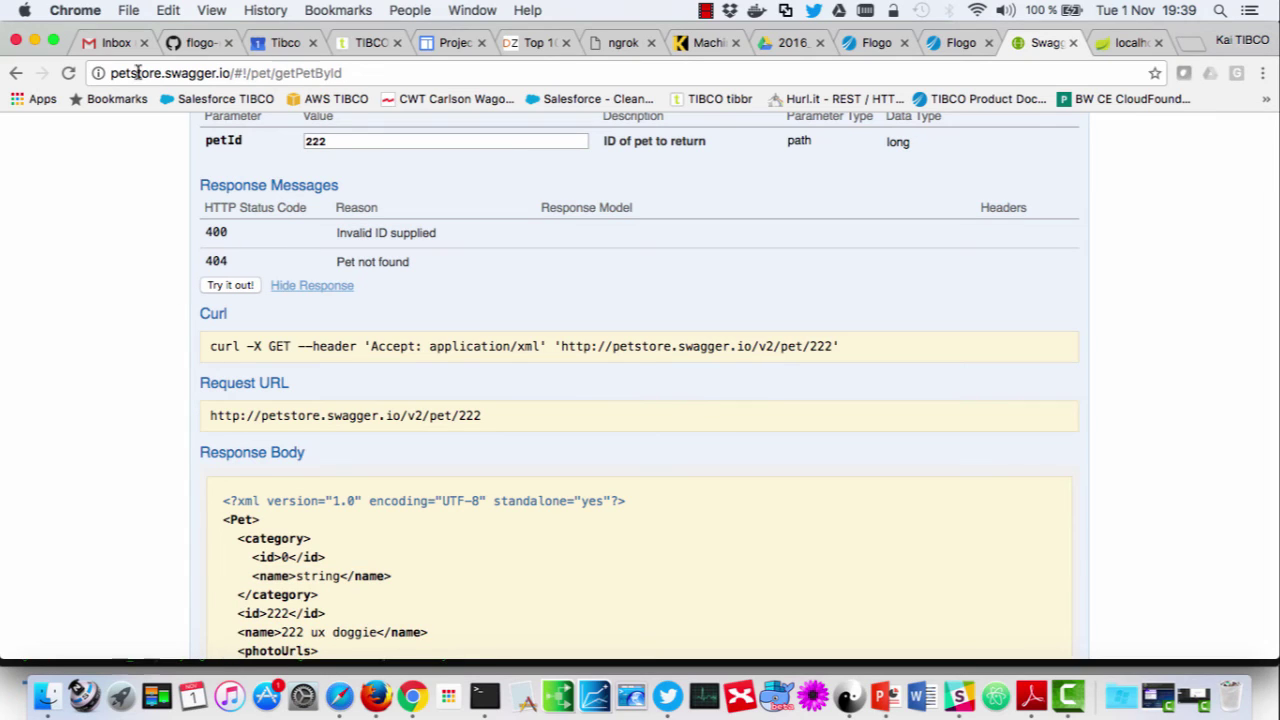
left_click(176, 78)
left_click(172, 355)
left_click(230, 286)
scroll(176, 428, "down", 3)
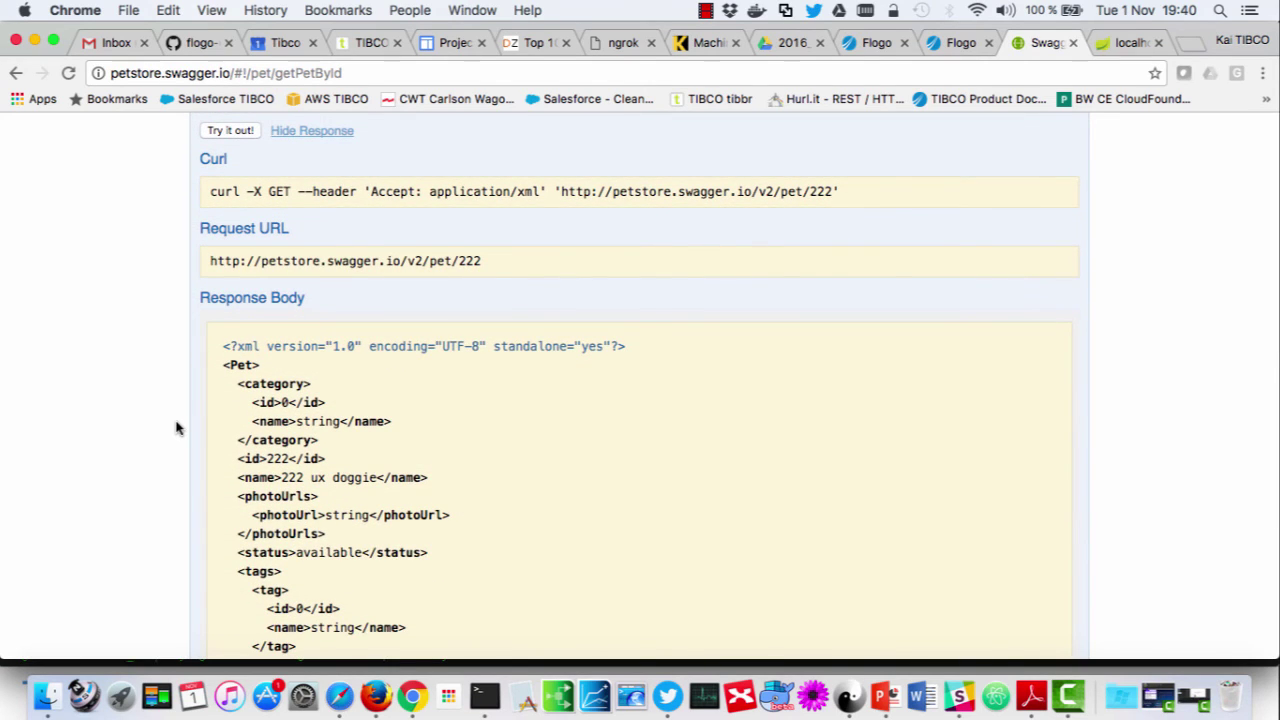
scroll(176, 428, "down", 2)
left_click_drag(230, 281, 325, 506)
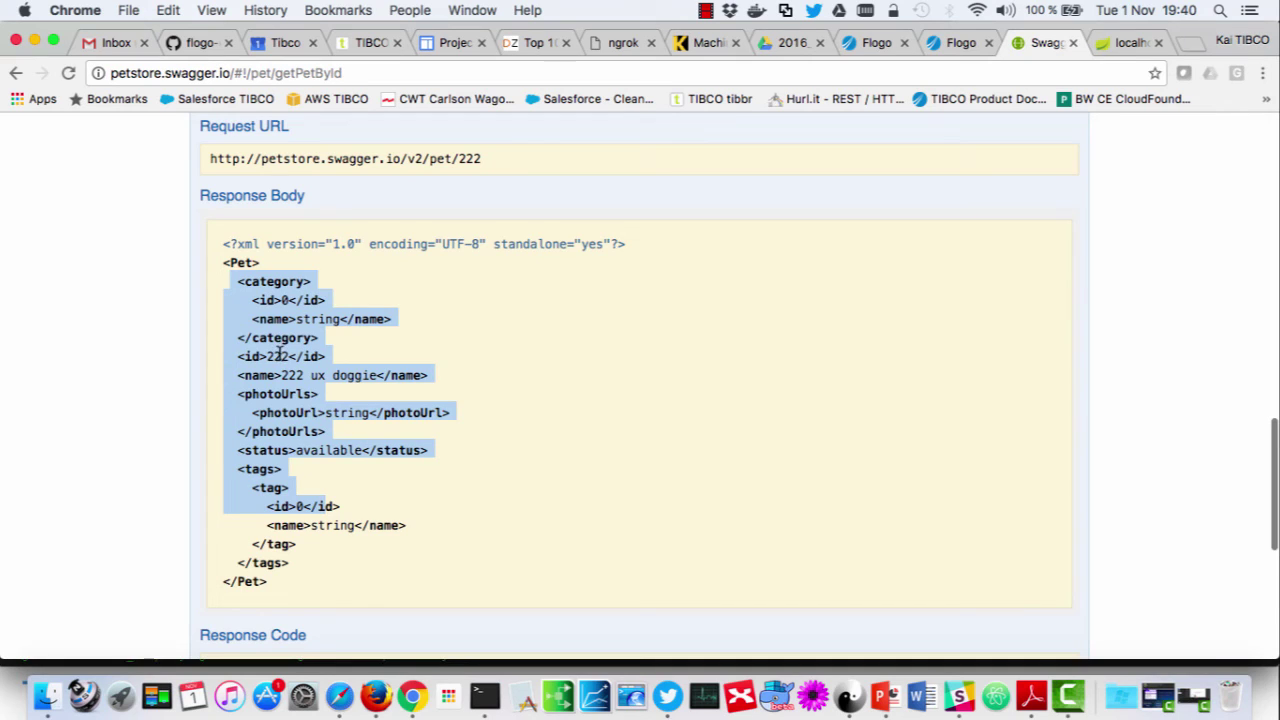
left_click(172, 377)
Back in the Flogo flow, inspect the "query a pet" activity and the If conditions of both branches.
left_click(876, 42)
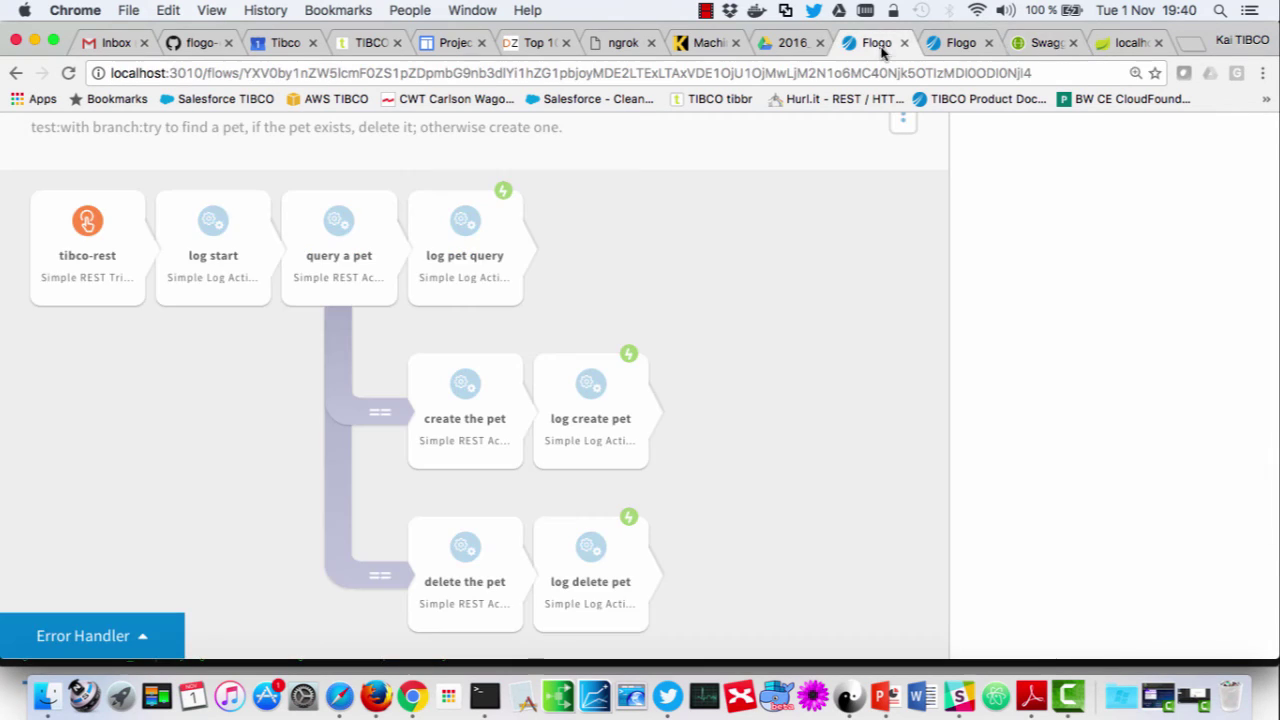
left_click(357, 253)
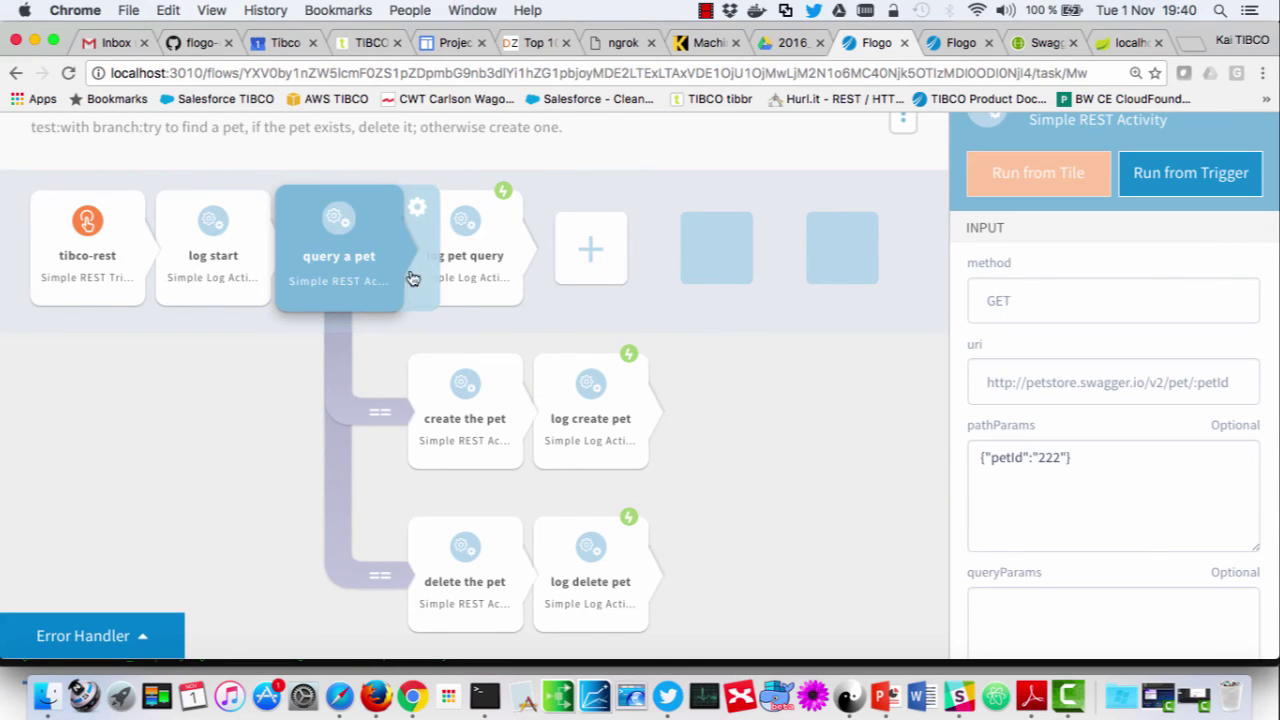
left_click(335, 392)
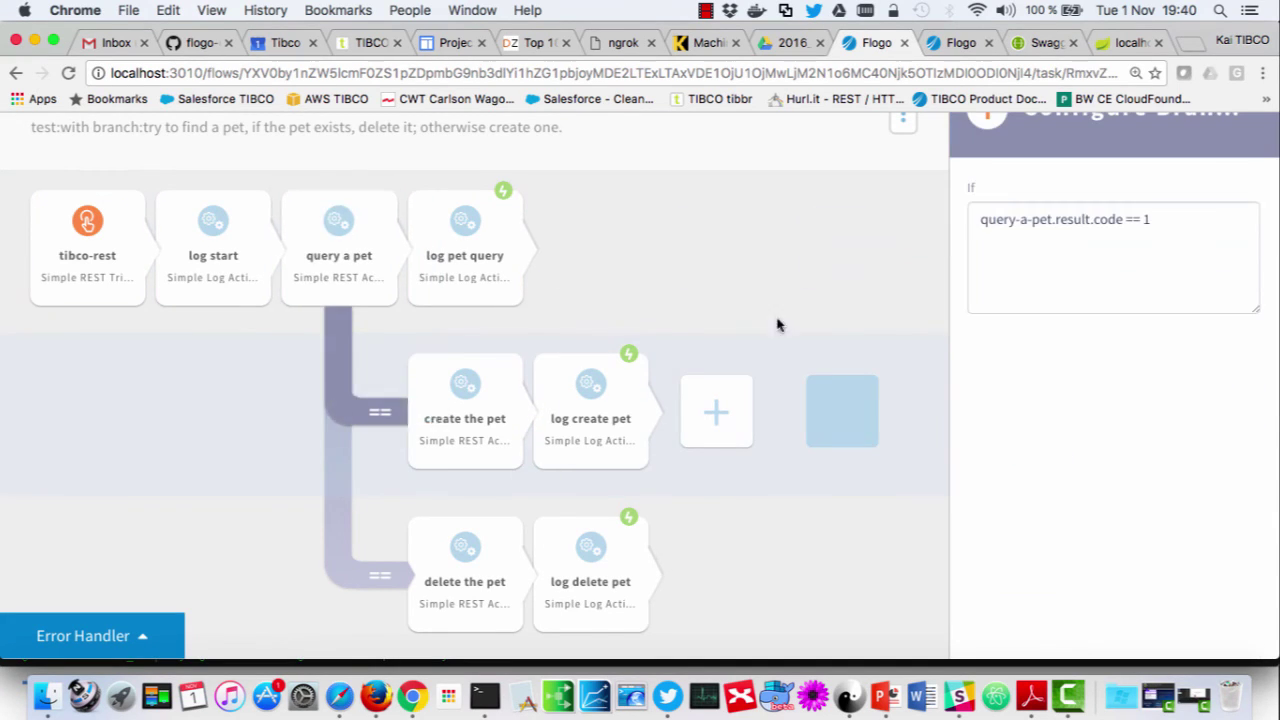
triple_click(1003, 219)
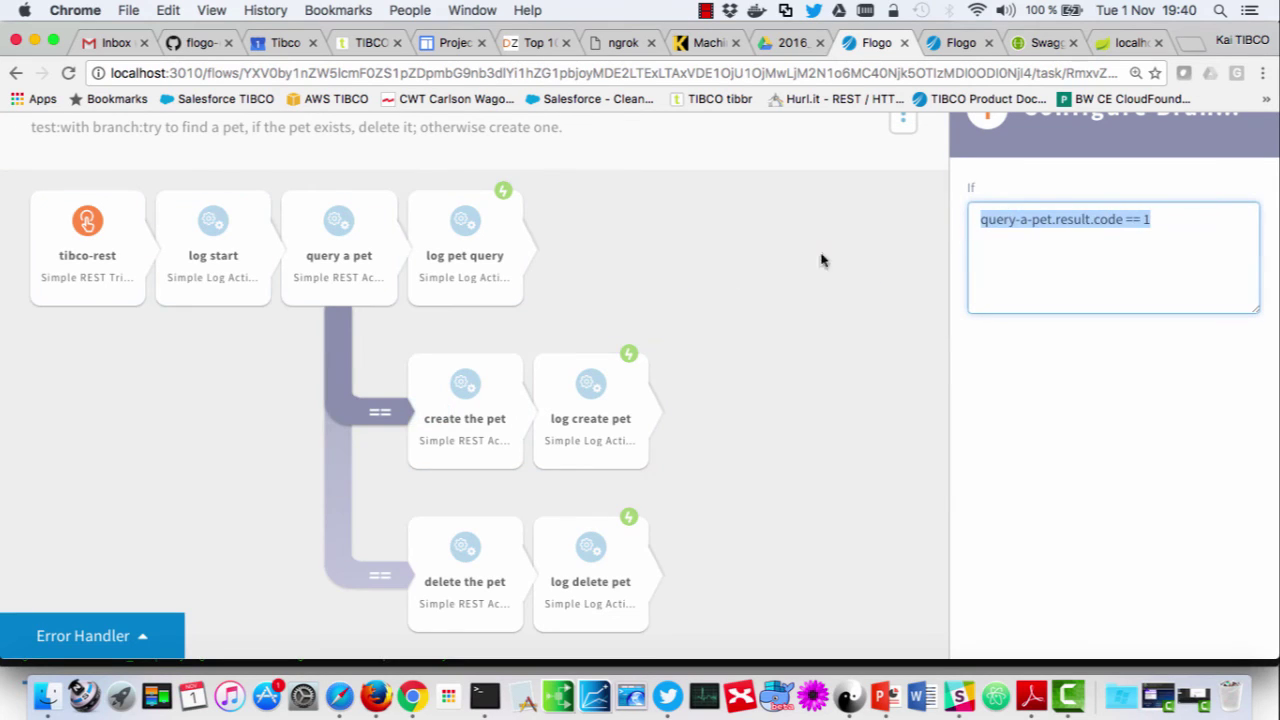
left_click(336, 483)
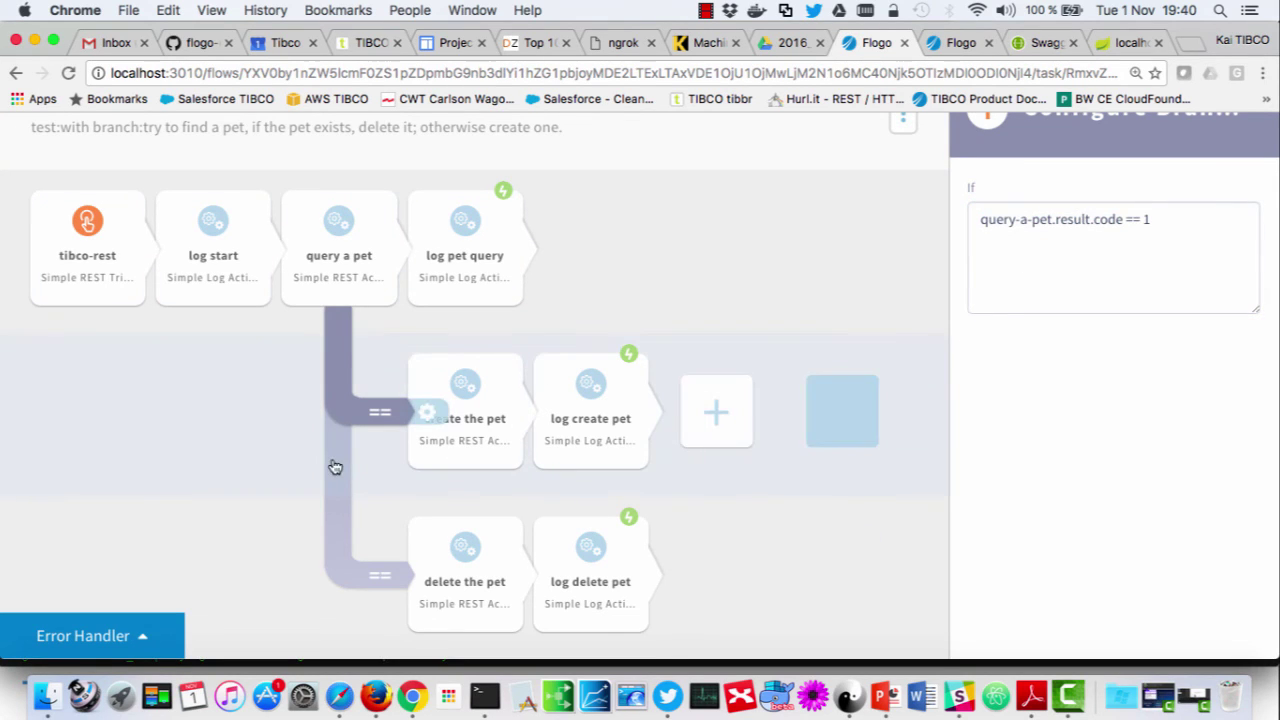
left_click(334, 574)
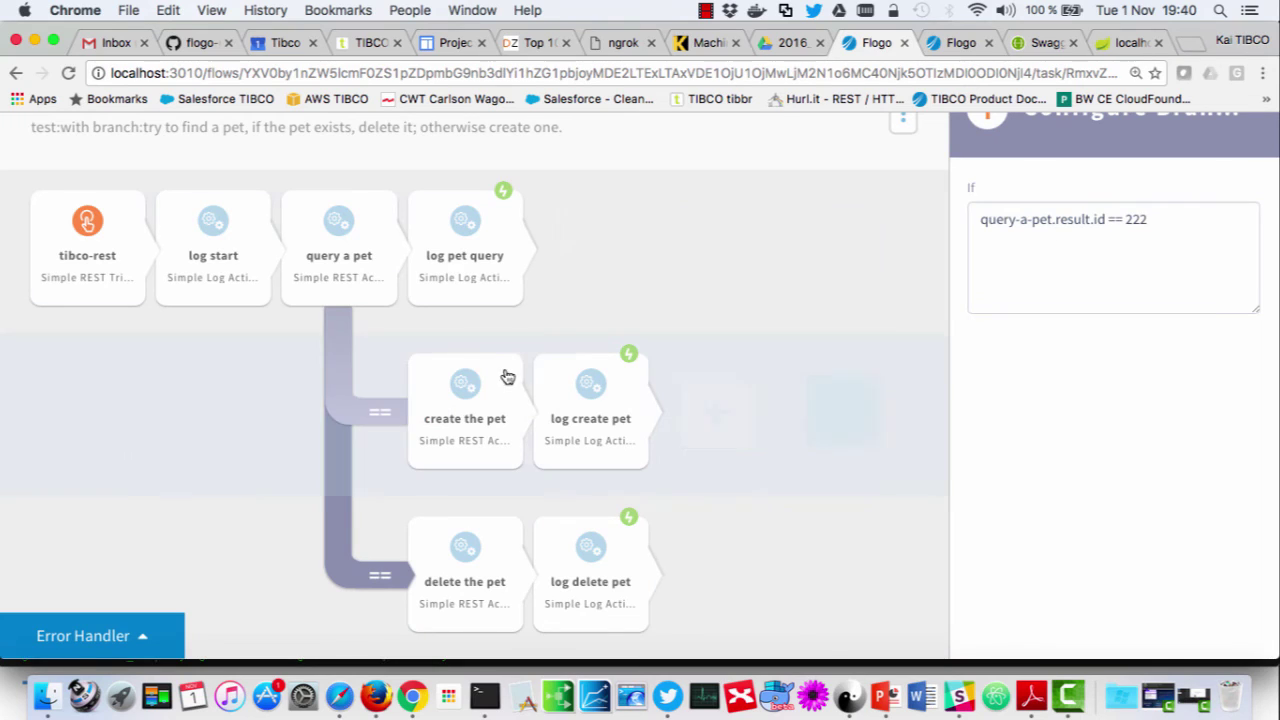
Inspect the REST method and uri of the "create the pet" and "delete the pet" activities.
left_click(470, 387)
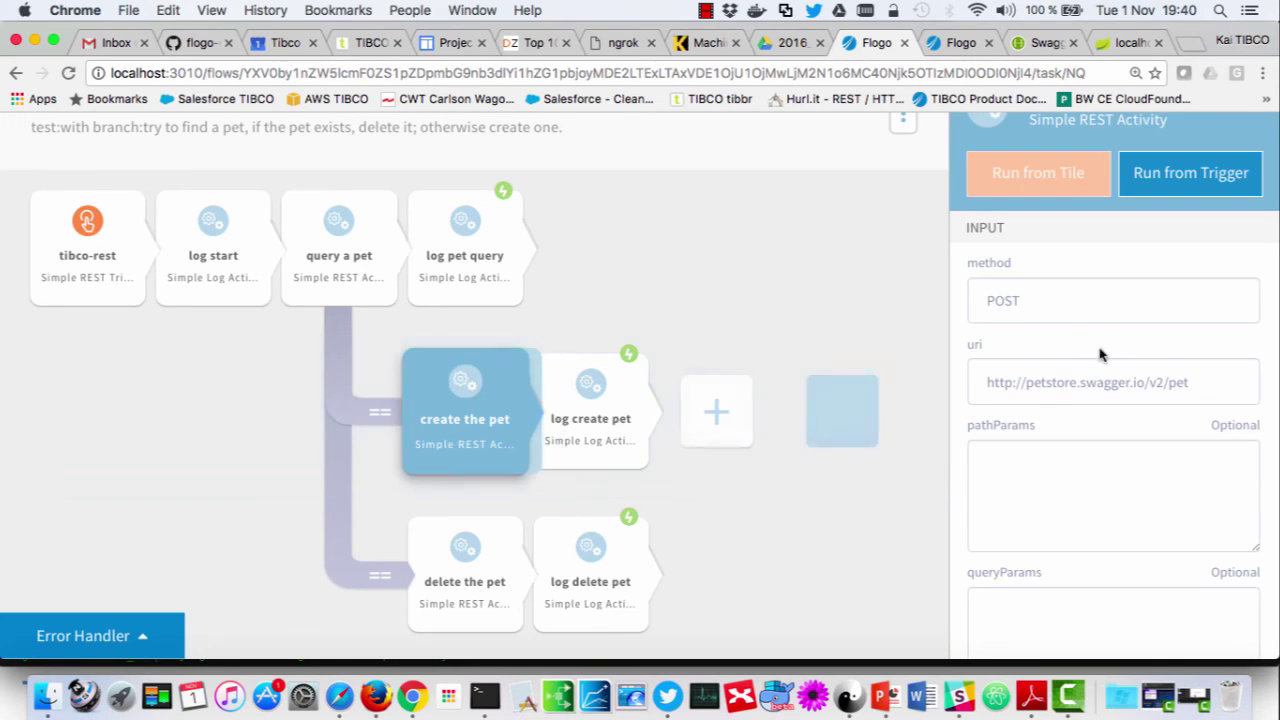
left_click(1080, 305)
left_click(1077, 392)
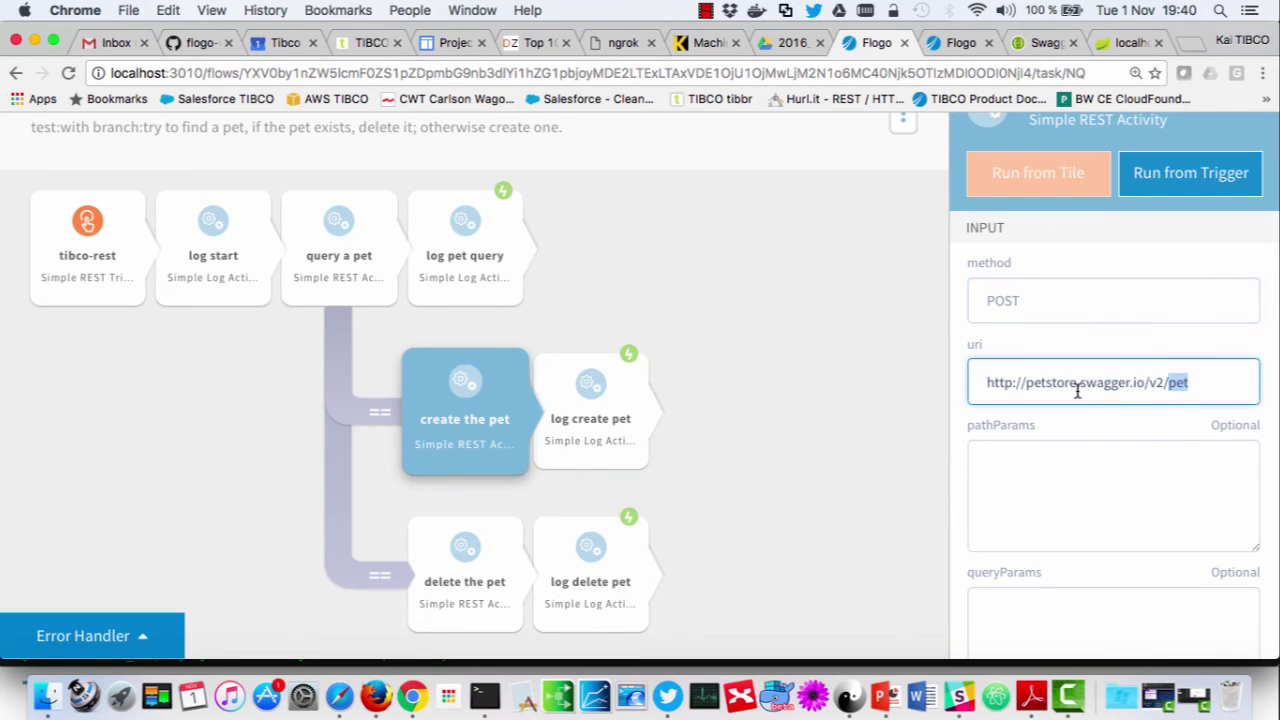
double_click(1059, 382)
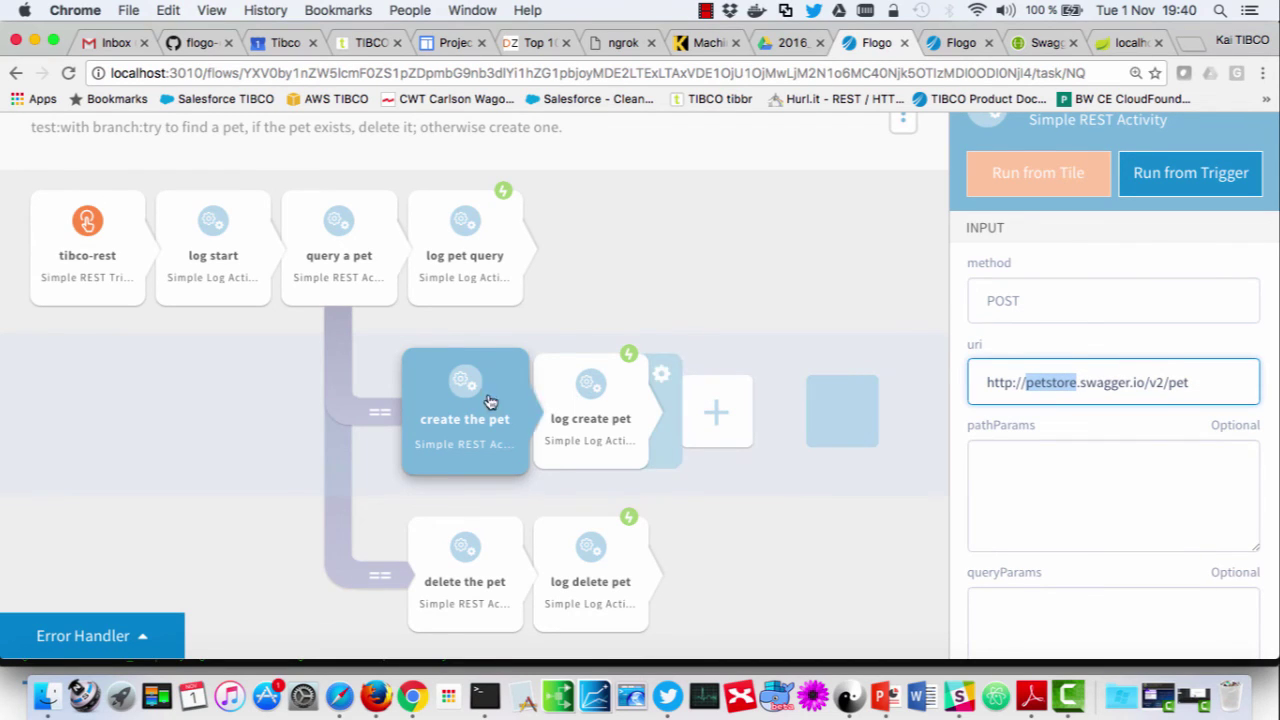
left_click(463, 548)
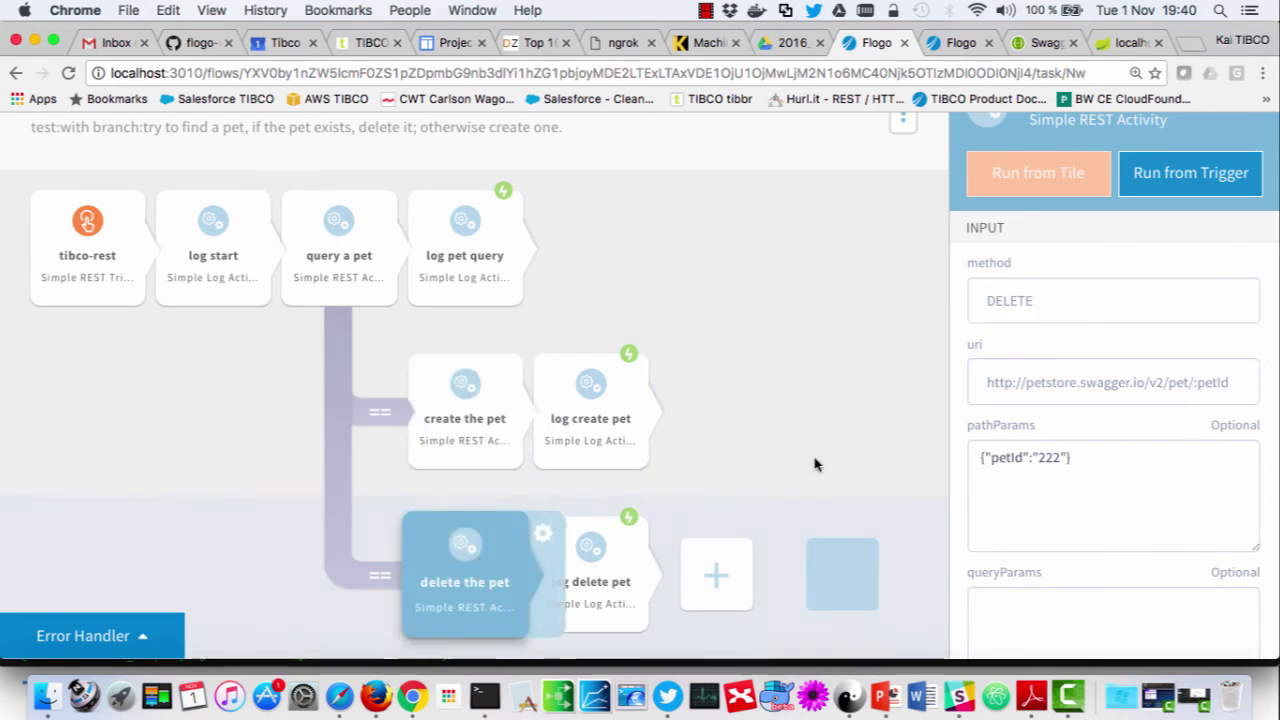
triple_click(1022, 372)
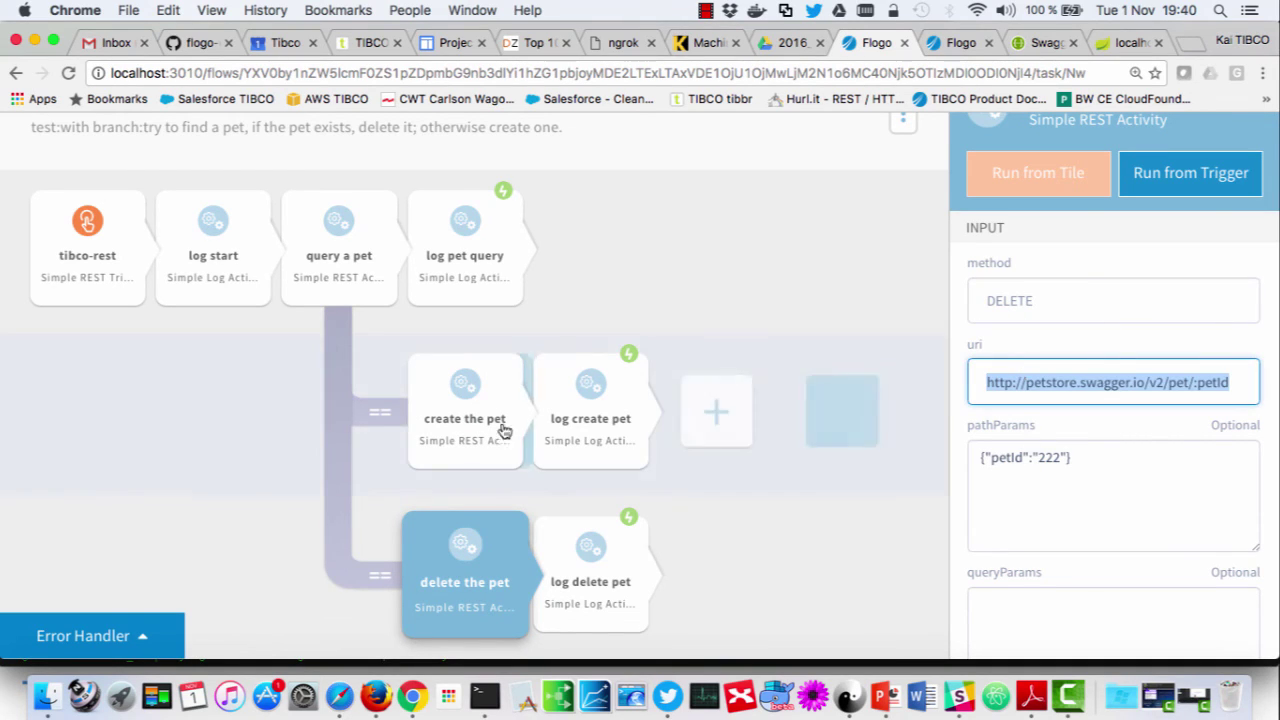
Run the flow from the tibco-rest trigger, then query petId 222 again on the Swagger petstore page.
left_click(89, 248)
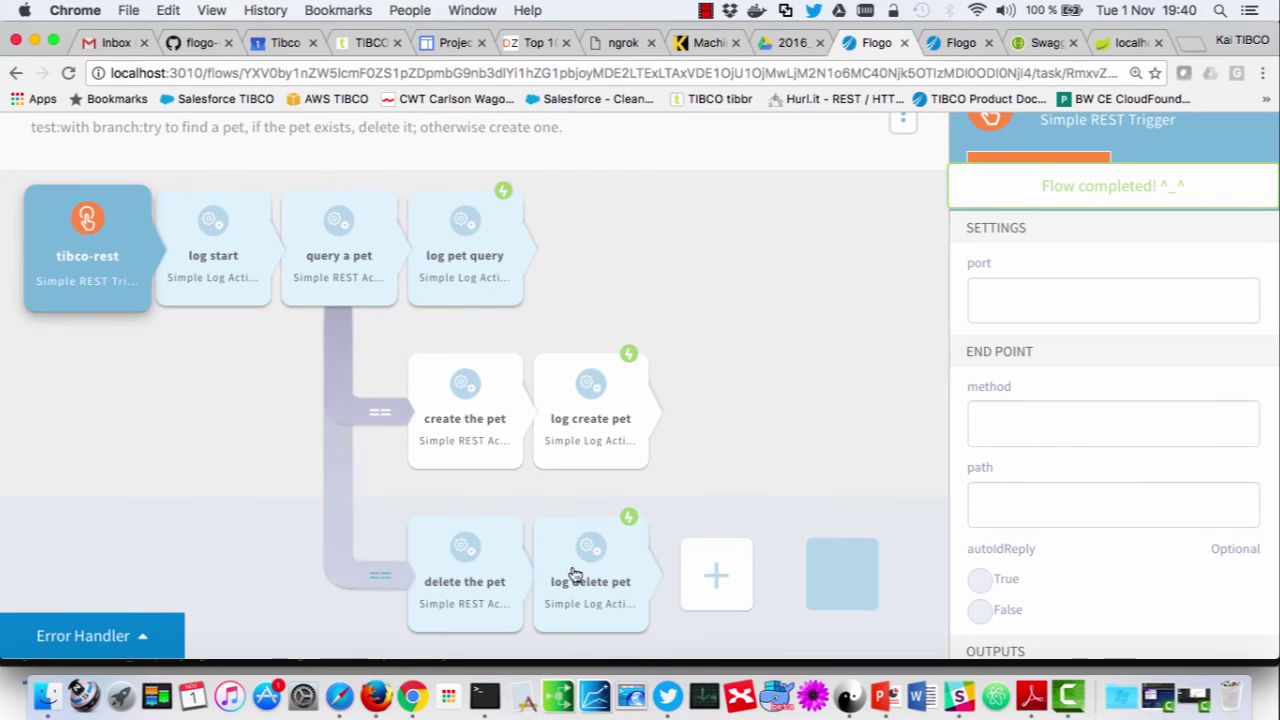
left_click(1045, 42)
scroll(329, 171, "up", 5)
scroll(260, 188, "up", 3)
left_click(230, 417)
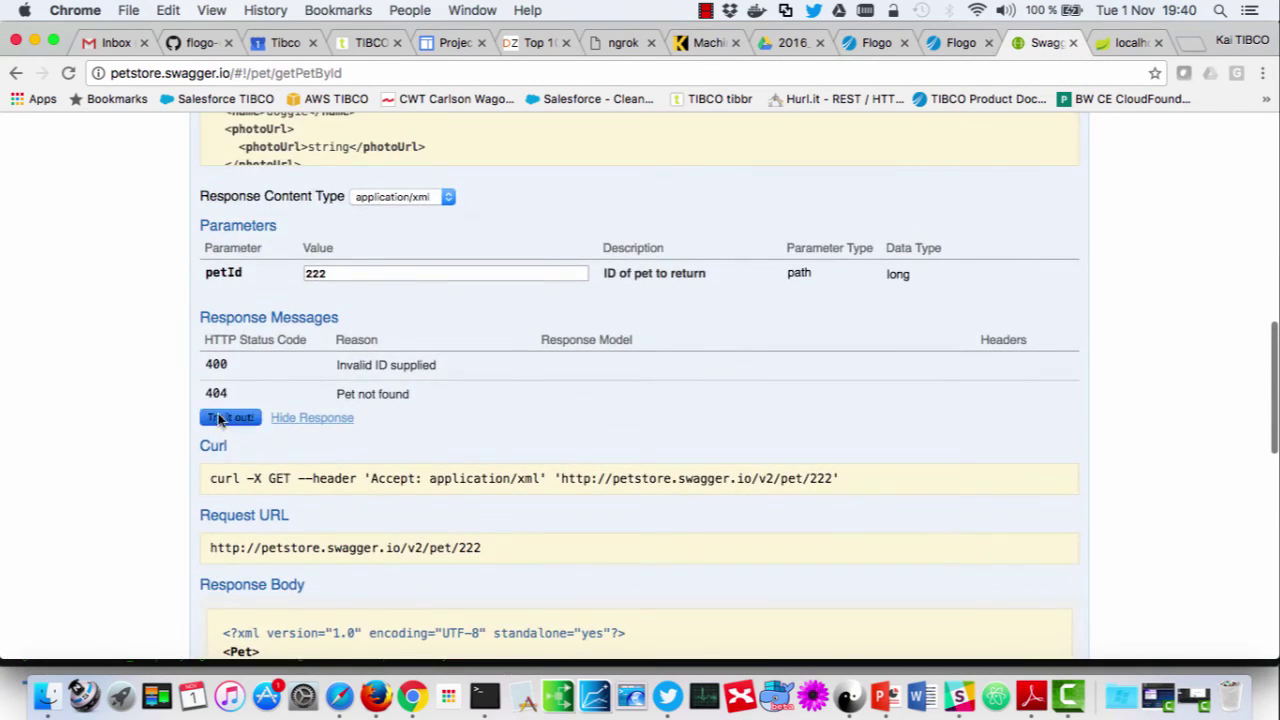
scroll(205, 455, "down", 5)
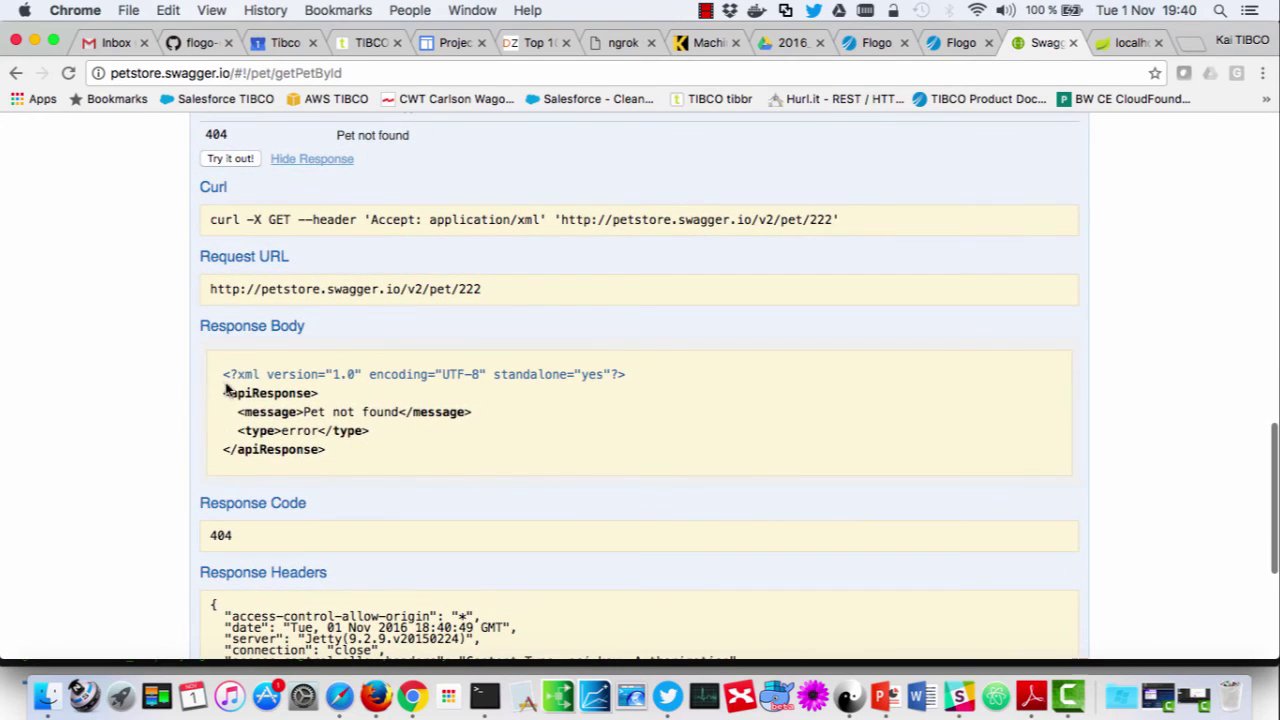
left_click_drag(224, 392, 313, 543)
Return to the Flogo flow and run it starting from the "query a pet" tile.
left_click(872, 42)
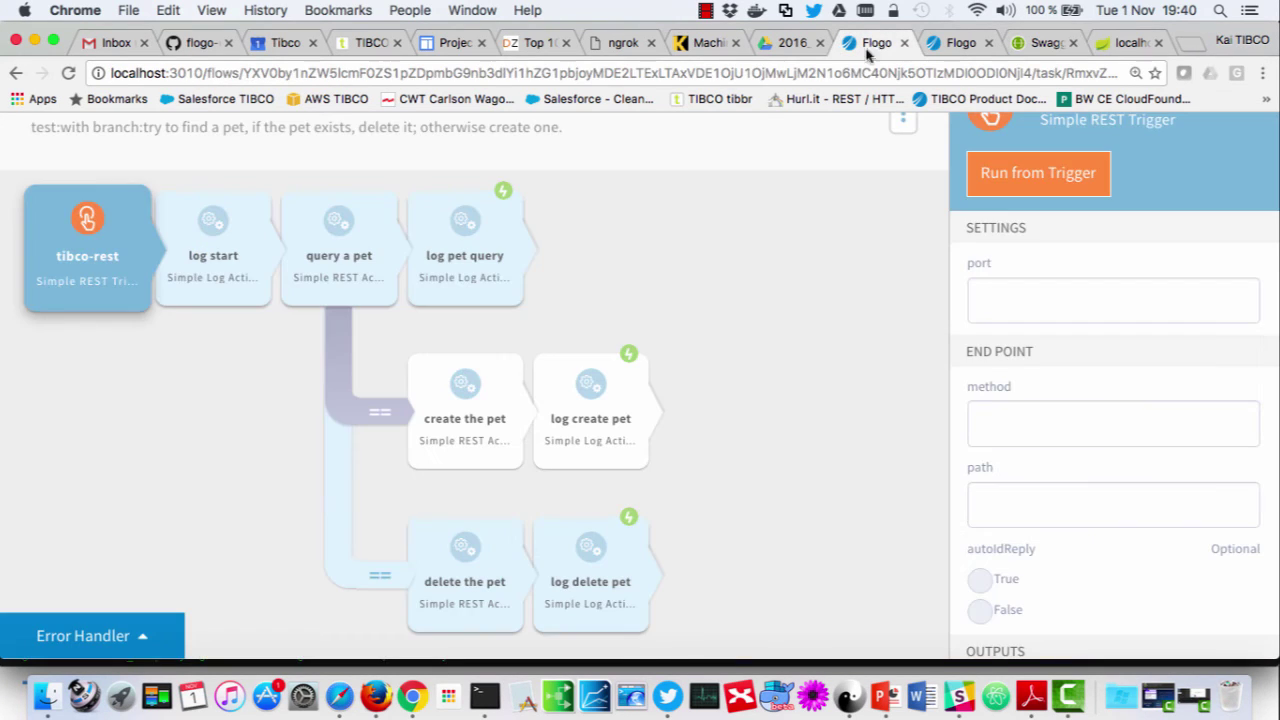
scroll(755, 330, "up", 2)
scroll(755, 330, "down", 1)
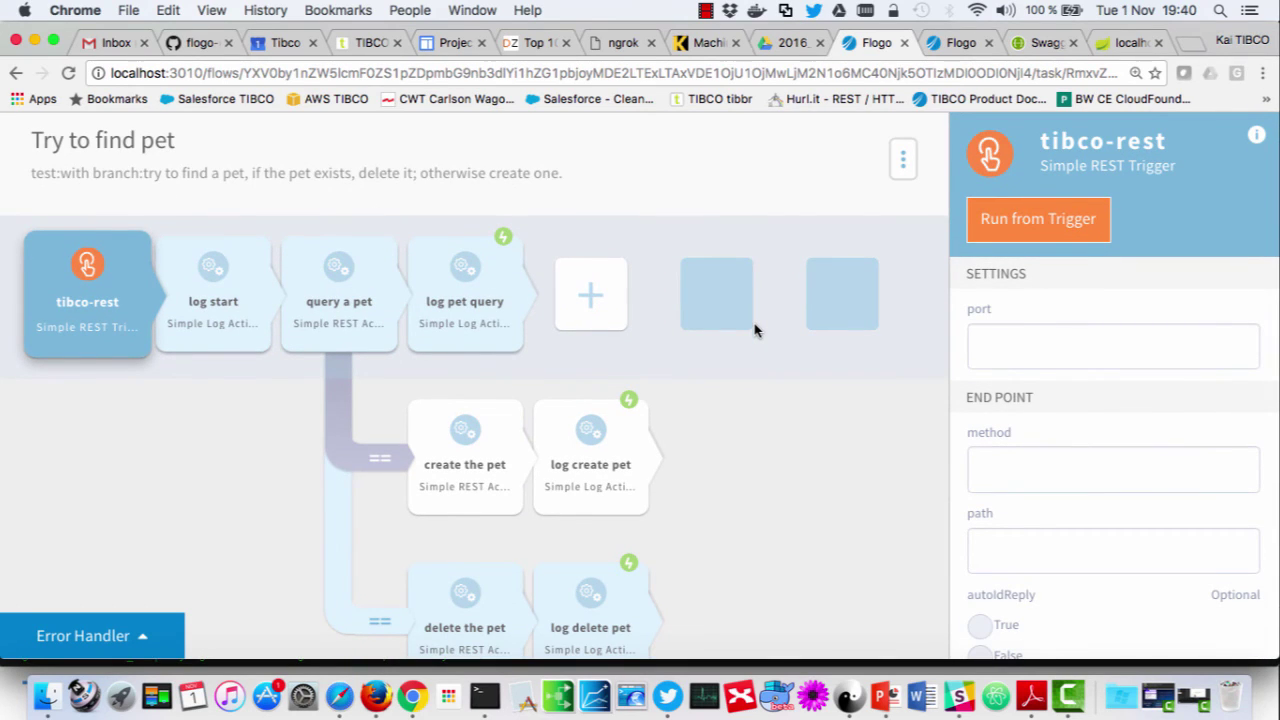
left_click(362, 309)
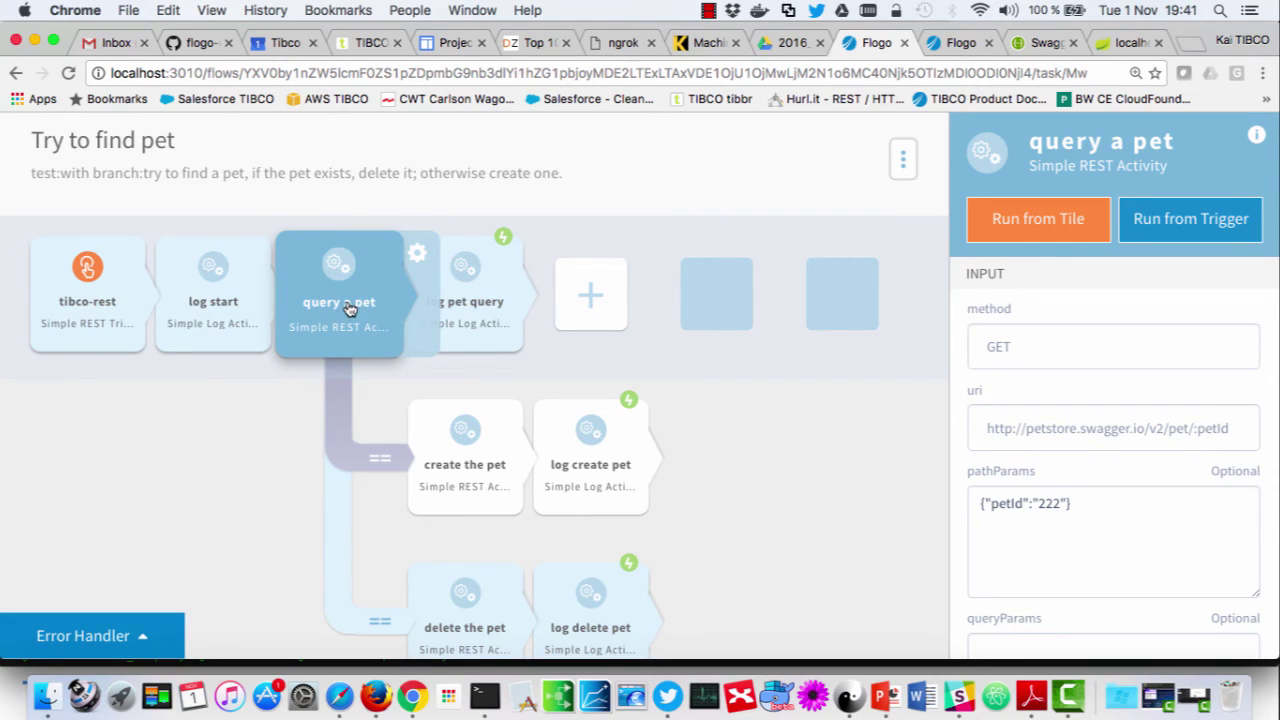
left_click(1047, 228)
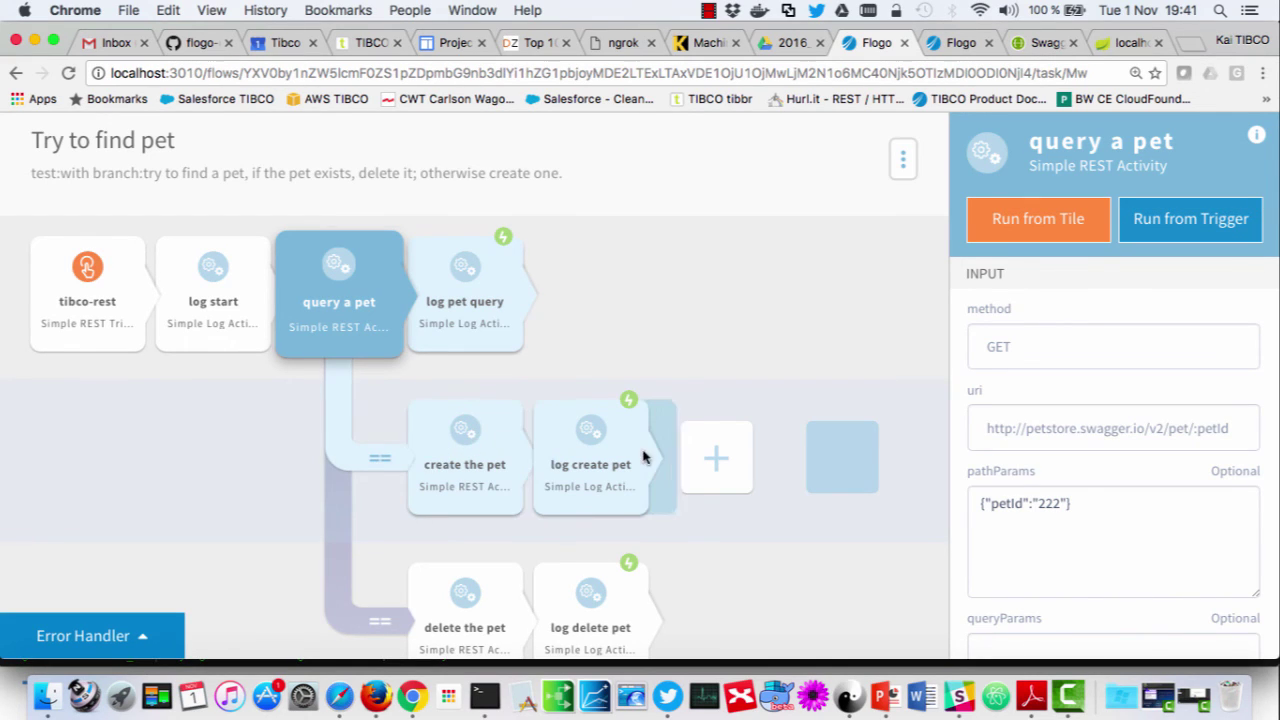
Repeat the petId 222 request on the Swagger petstore page and examine the returned response body.
left_click(1043, 42)
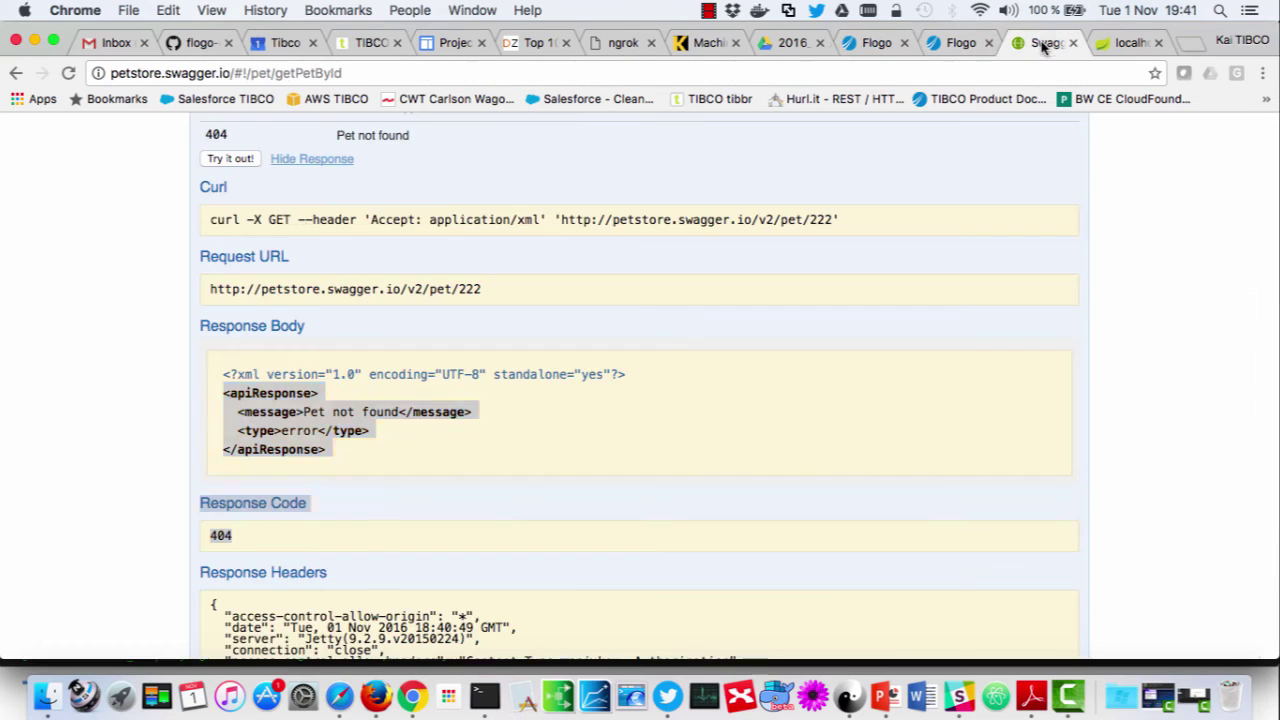
scroll(215, 215, "up", 2)
left_click(217, 210)
scroll(165, 428, "down", 1)
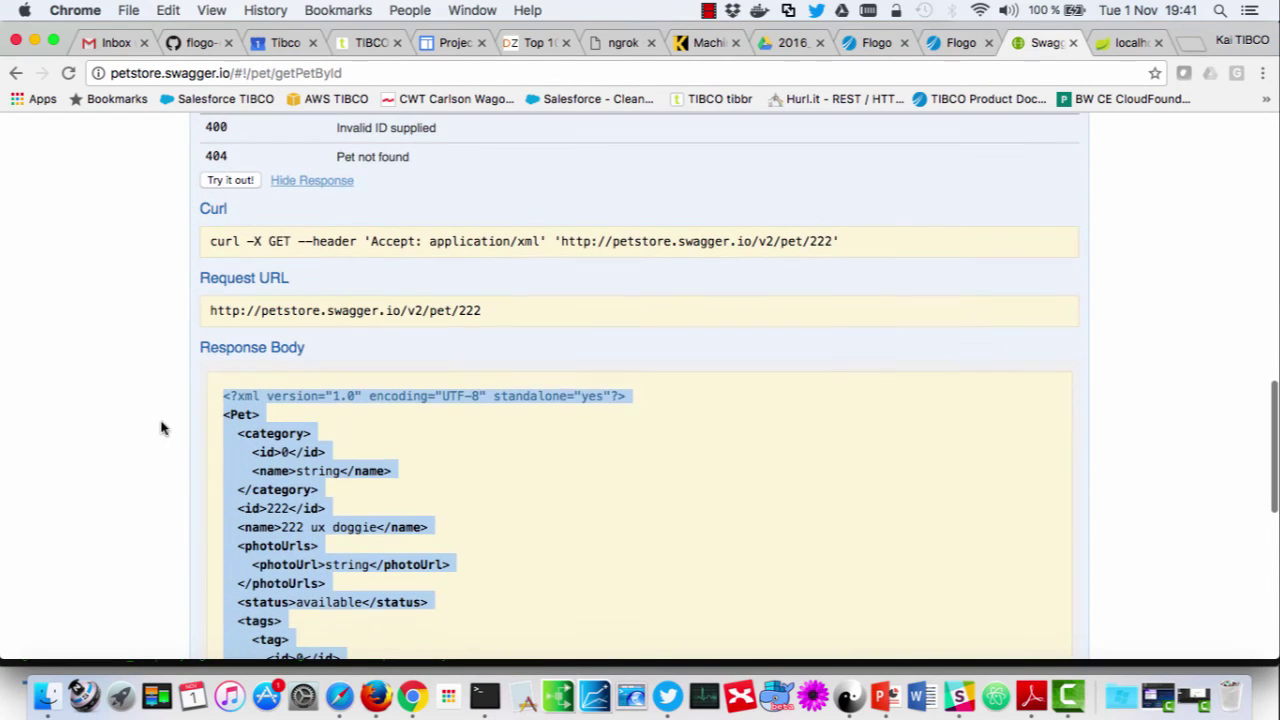
left_click_drag(220, 414, 620, 257)
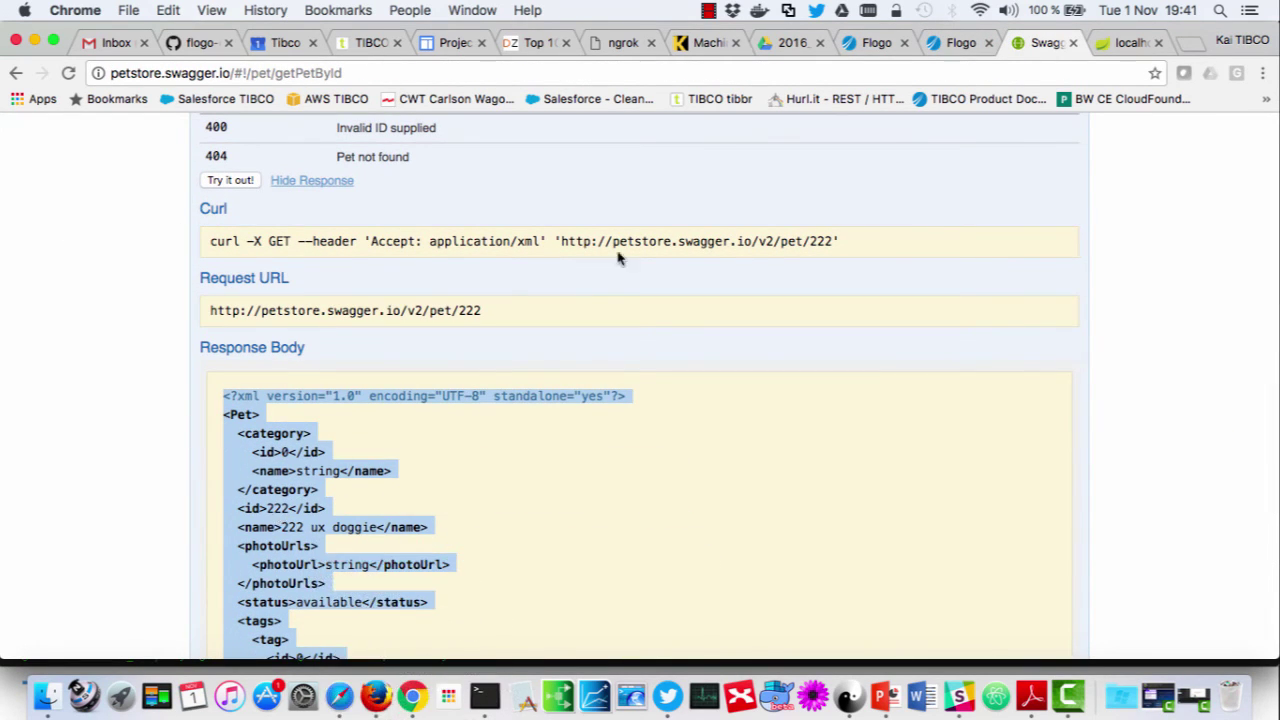
Return to the Flogo flow and review the executed branch, the "create the pet" settings and the petId parameter of "query a pet".
left_click(870, 45)
scroll(294, 551, "down", 3)
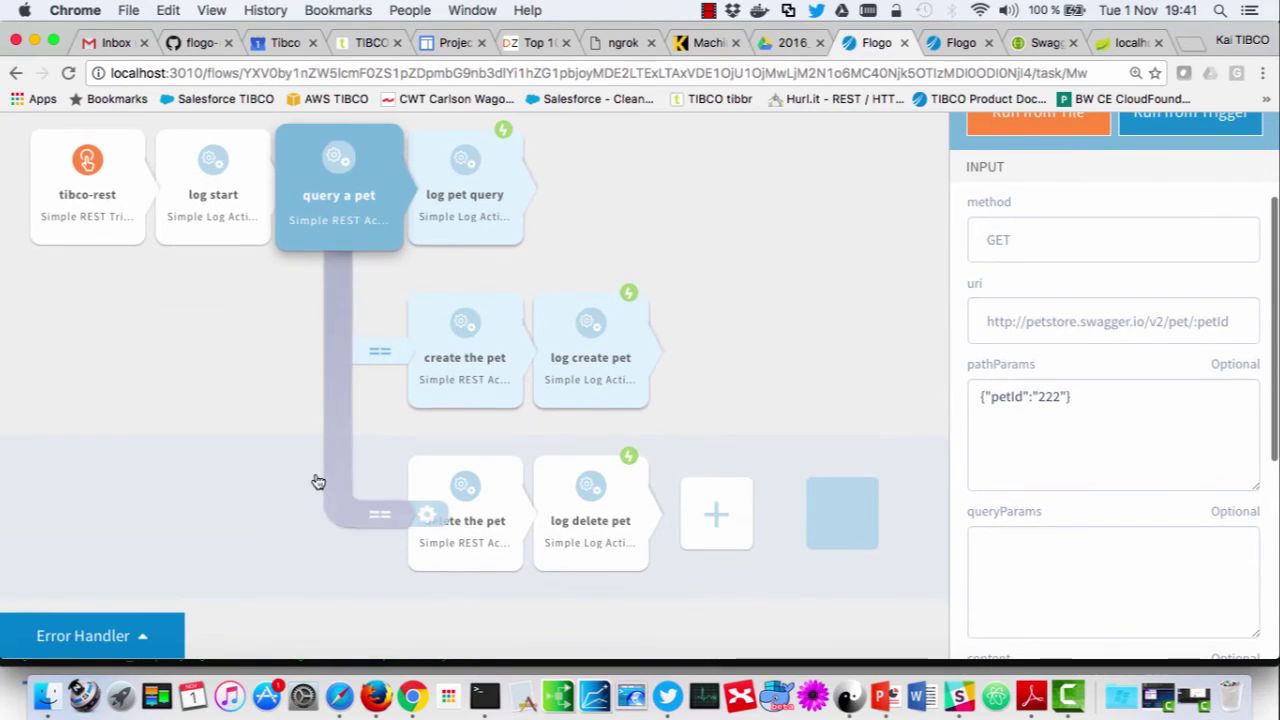
mouse_move(694, 251)
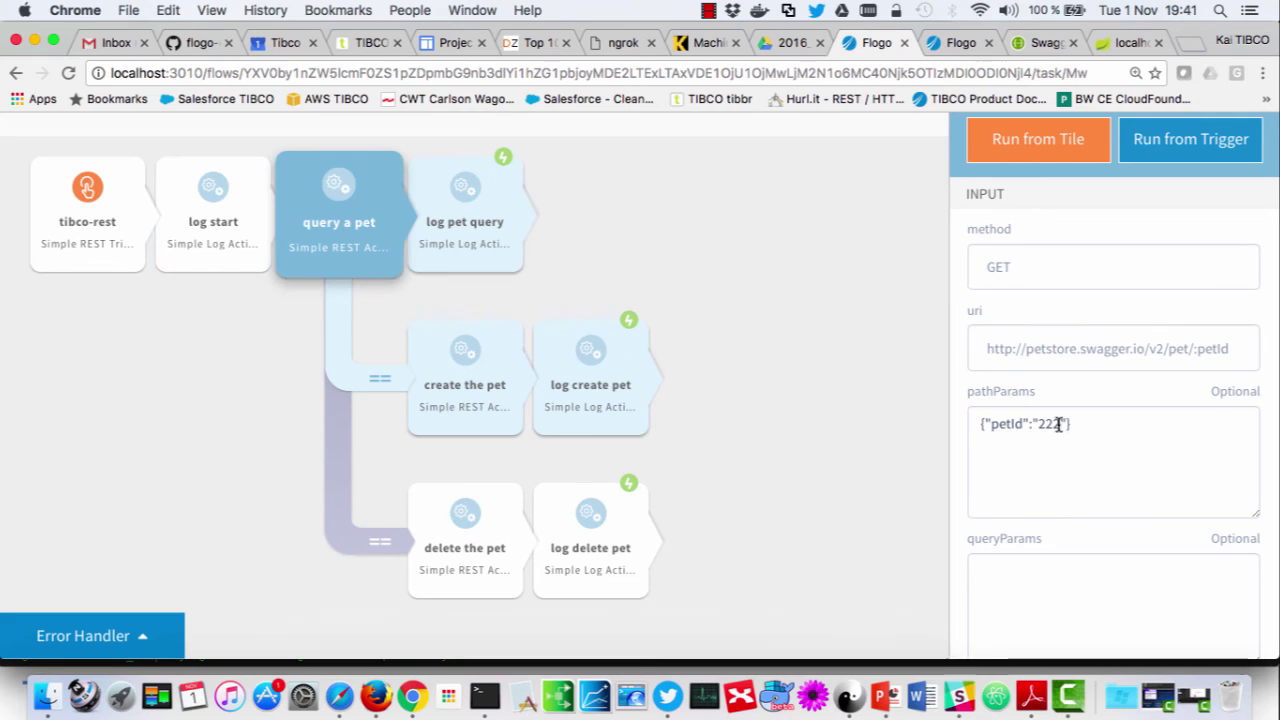
left_click_drag(1060, 424, 1035, 425)
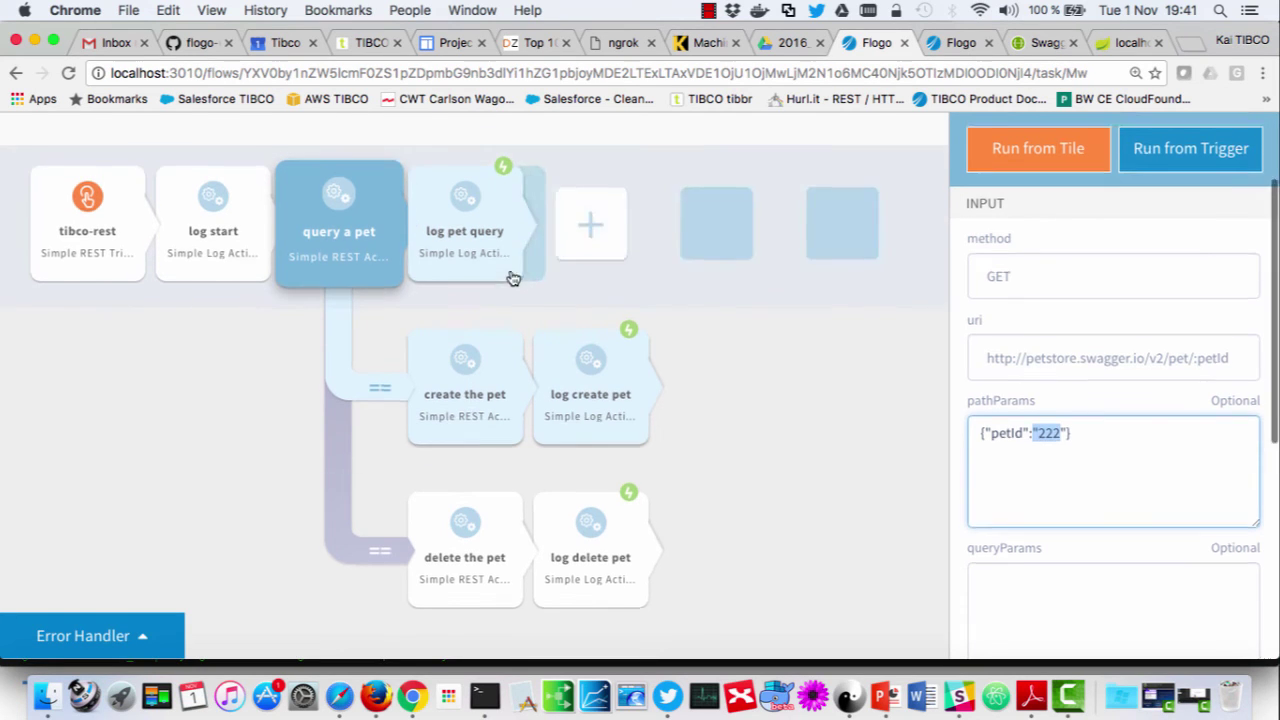
scroll(514, 271, "up", 2)
left_click(593, 461)
left_click(505, 458)
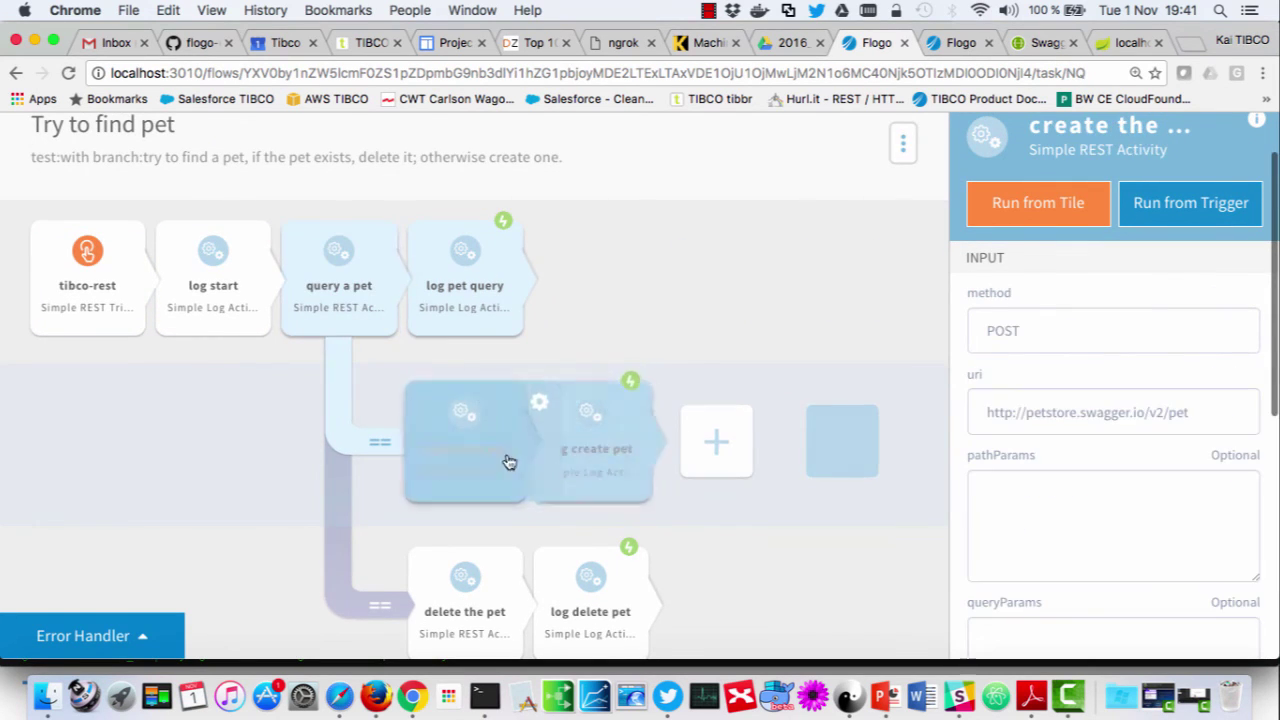
left_click(386, 309)
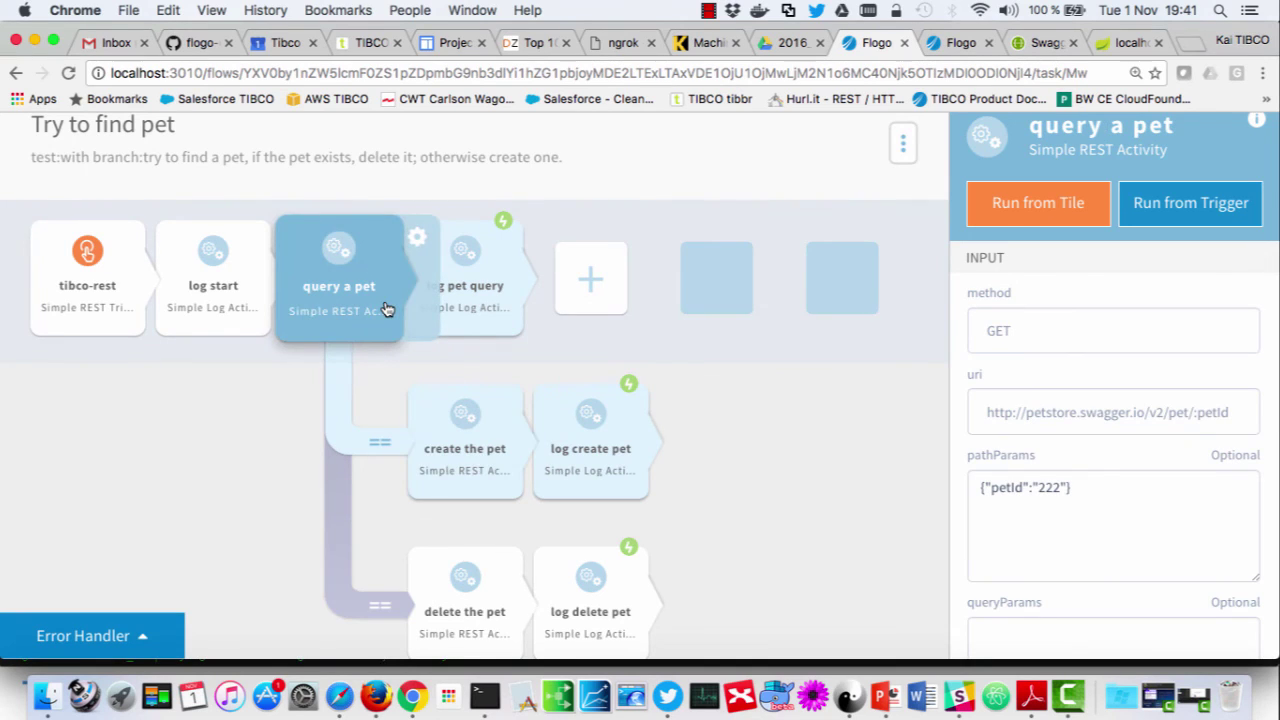
scroll(386, 309, "down", 2)
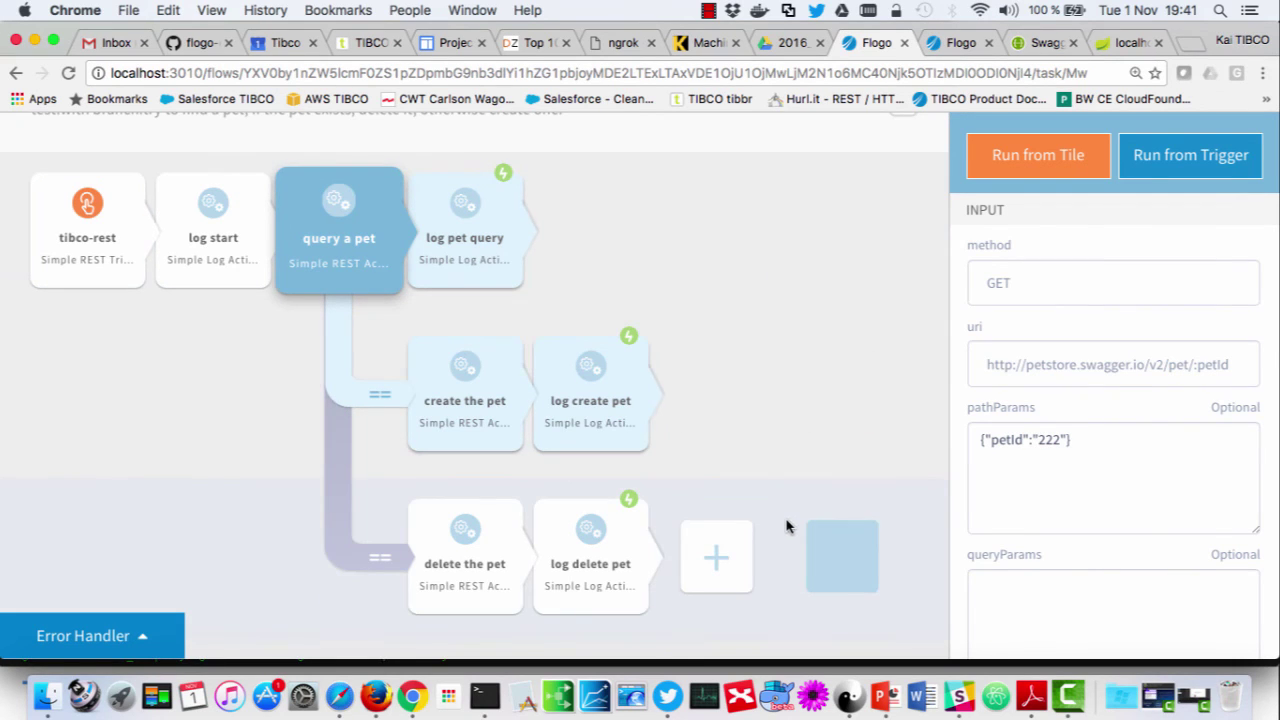
scroll(787, 360, "up", 2)
scroll(580, 345, "up", 1)
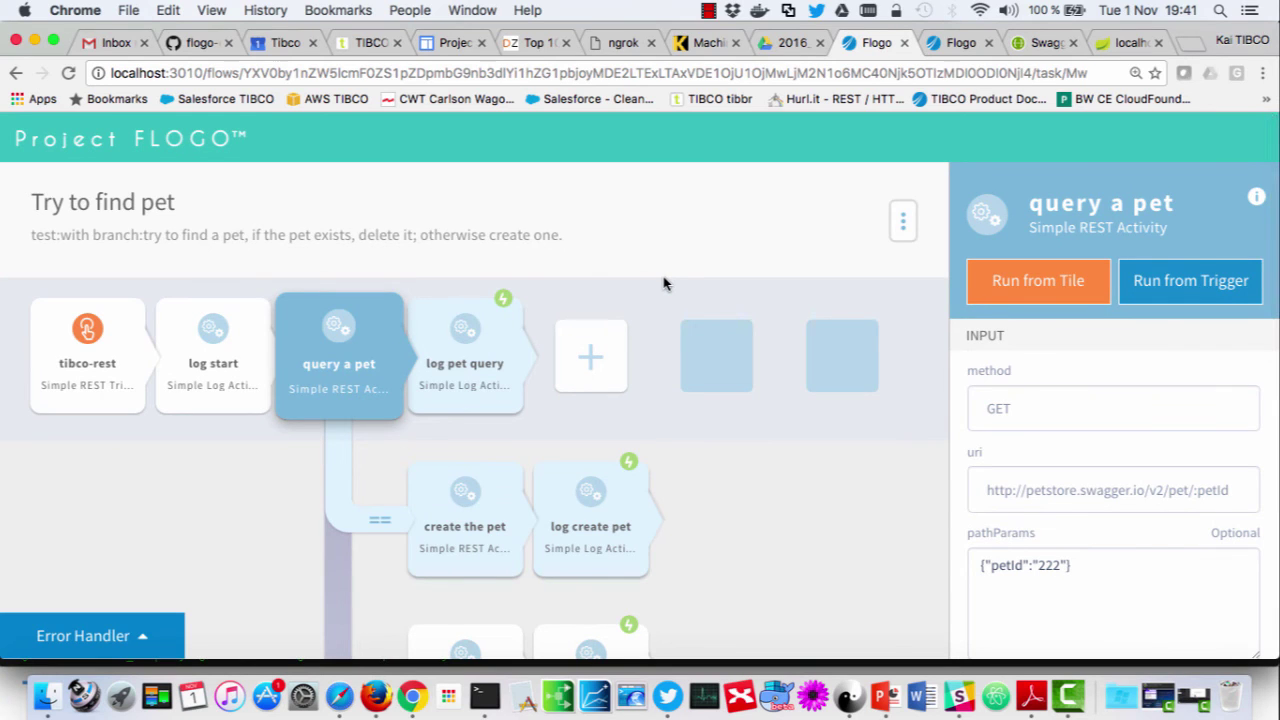
Switch to the slide presentation and advance to the Java points on the "What technology to build edge apps?" slide.
key("super+Tab")
key("super+Tab")
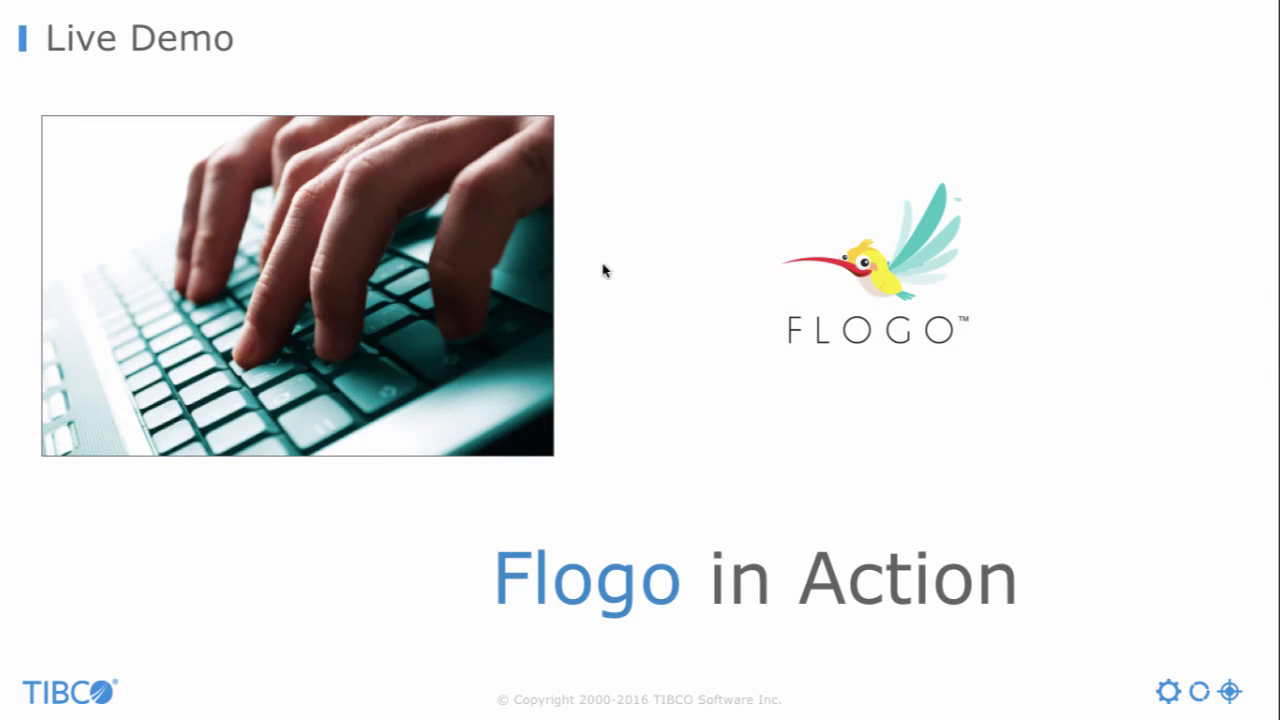
key("Right")
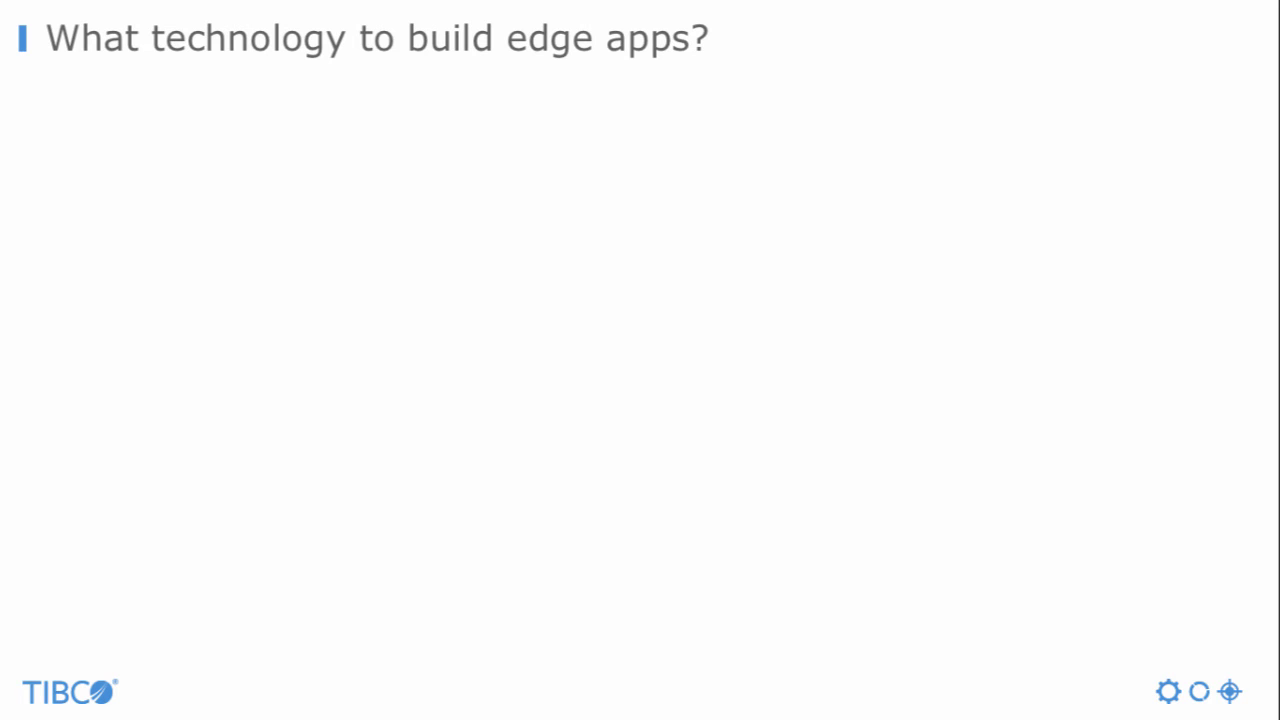
key("Right")
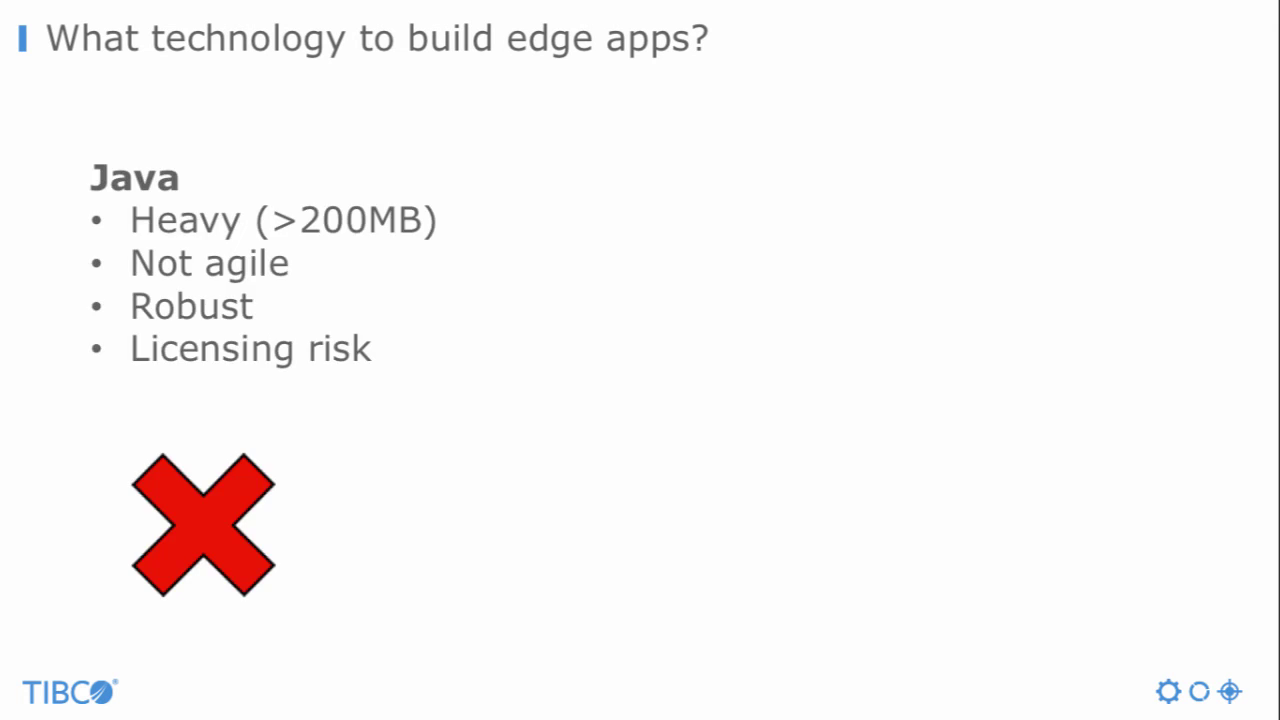